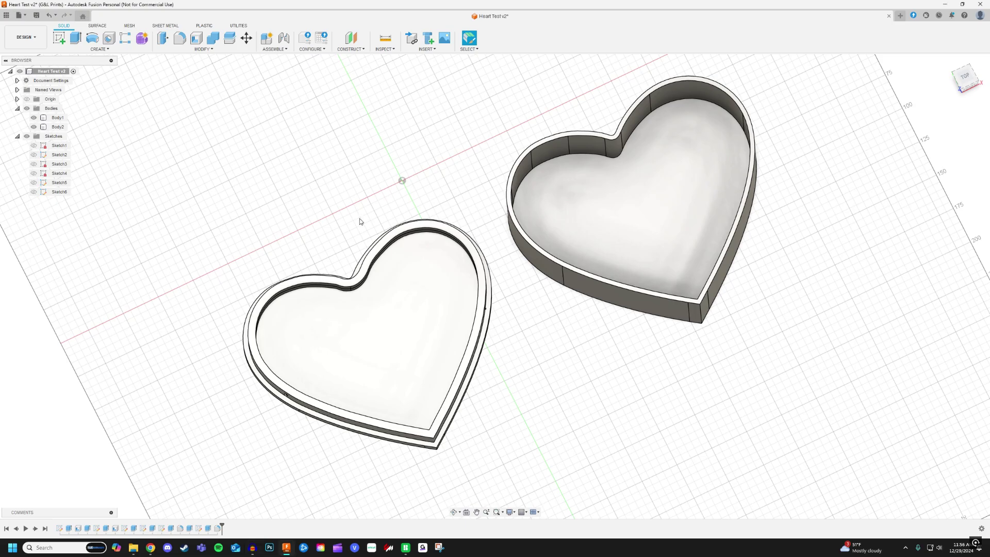
# Examine the finished heart-shaped box and its lid from several angles.
pyautogui.click(455, 512)
pyautogui.moveTo(529, 469); pyautogui.dragTo(480, 439)
pyautogui.press('Escape')
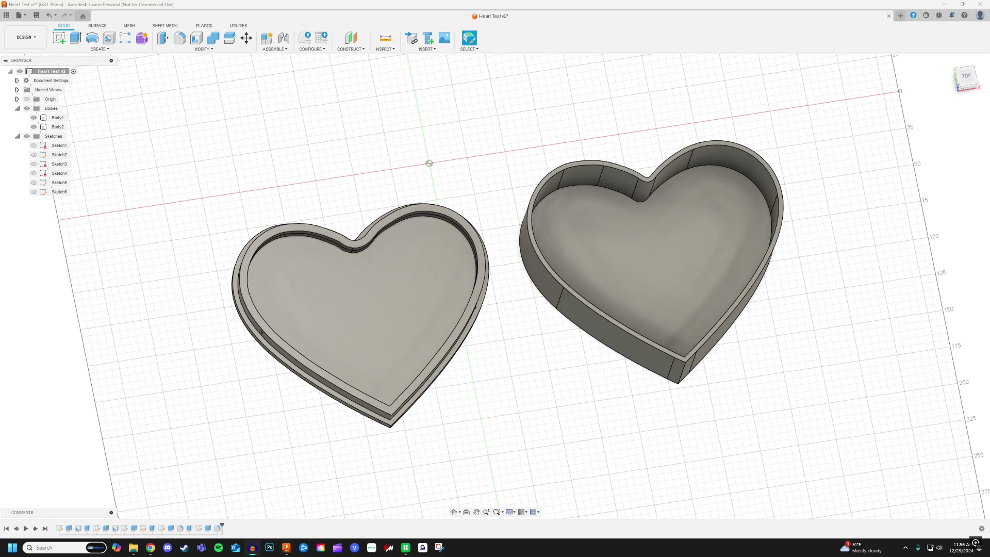
pyautogui.click(550, 412)
pyautogui.click(453, 512)
pyautogui.moveTo(495, 464); pyautogui.dragTo(571, 393)
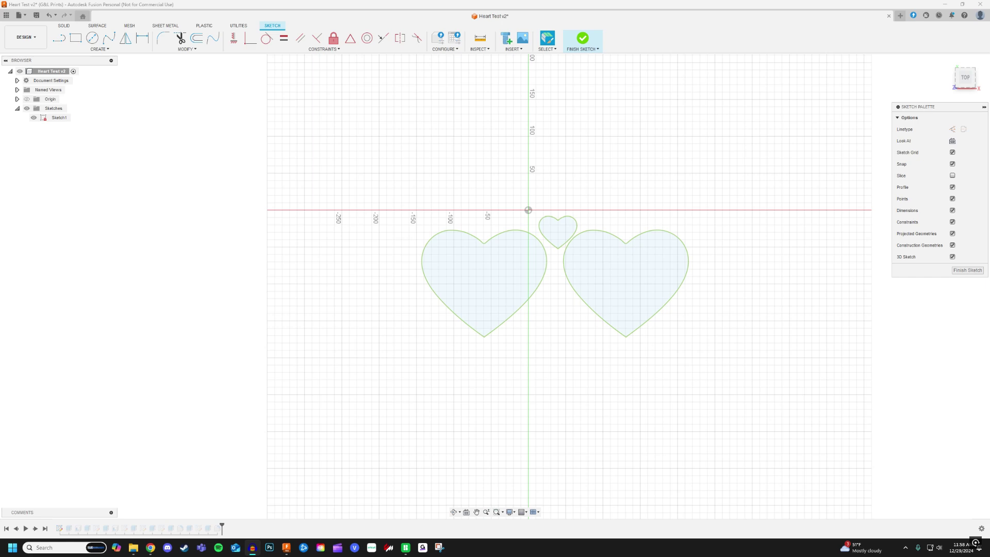
# Insert the SVG file n3pjWa01.svg from the computer into the sketch with the heart outlines.
pyautogui.click(514, 49)
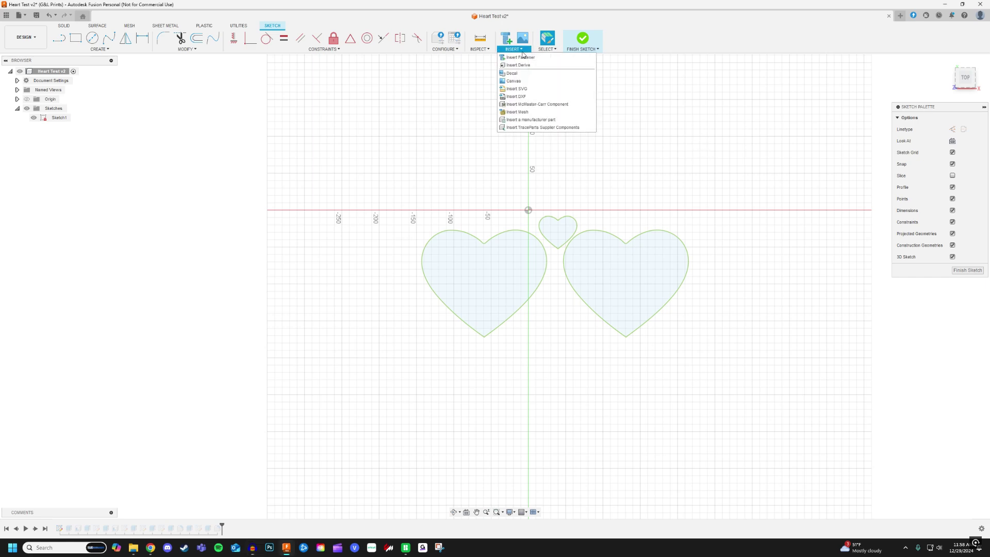
pyautogui.click(521, 89)
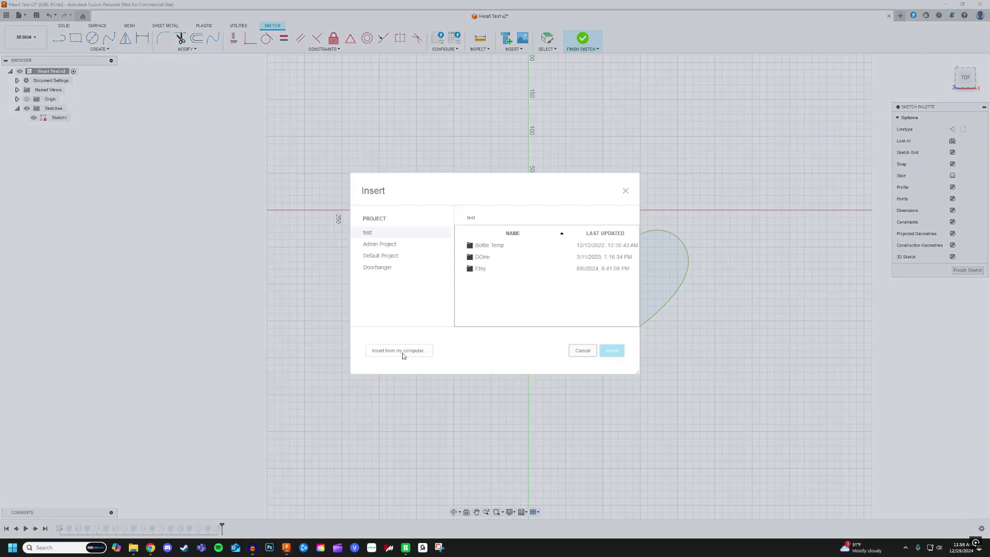
pyautogui.click(403, 353)
pyautogui.click(122, 85)
pyautogui.click(393, 274)
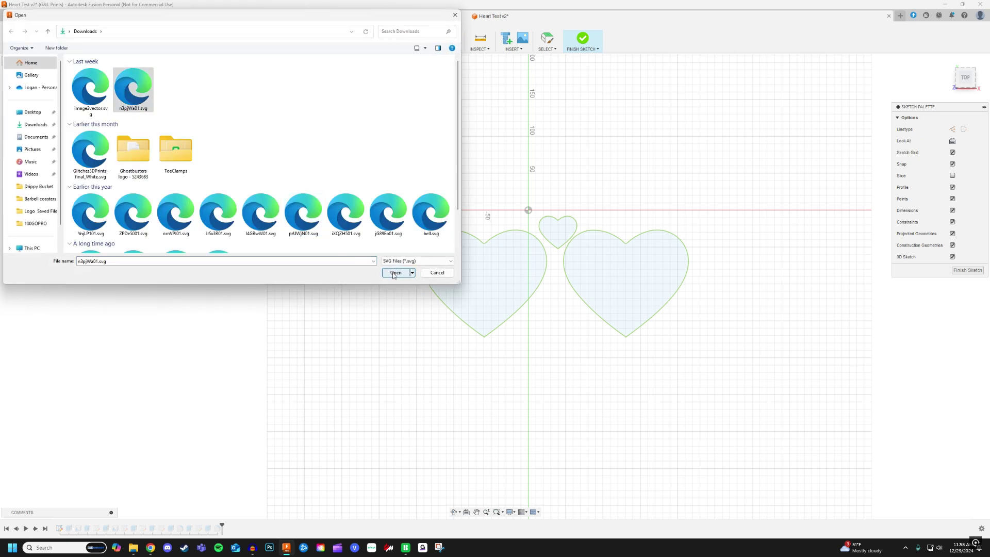
pyautogui.scroll(3, 557, 268)
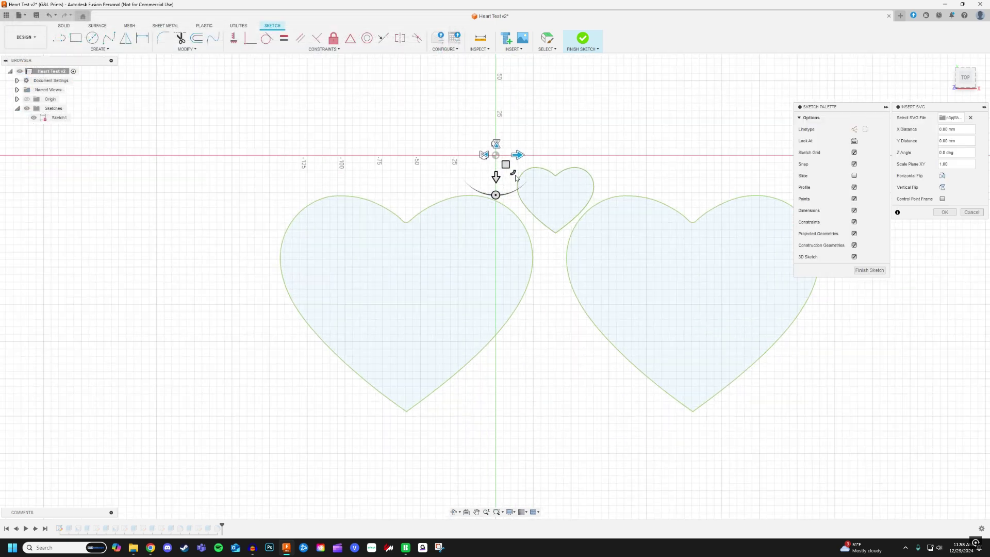
# Move and scale the inserted heart outline to lie over the large lid heart in the sketch.
pyautogui.moveTo(512, 172); pyautogui.dragTo(59, 219)
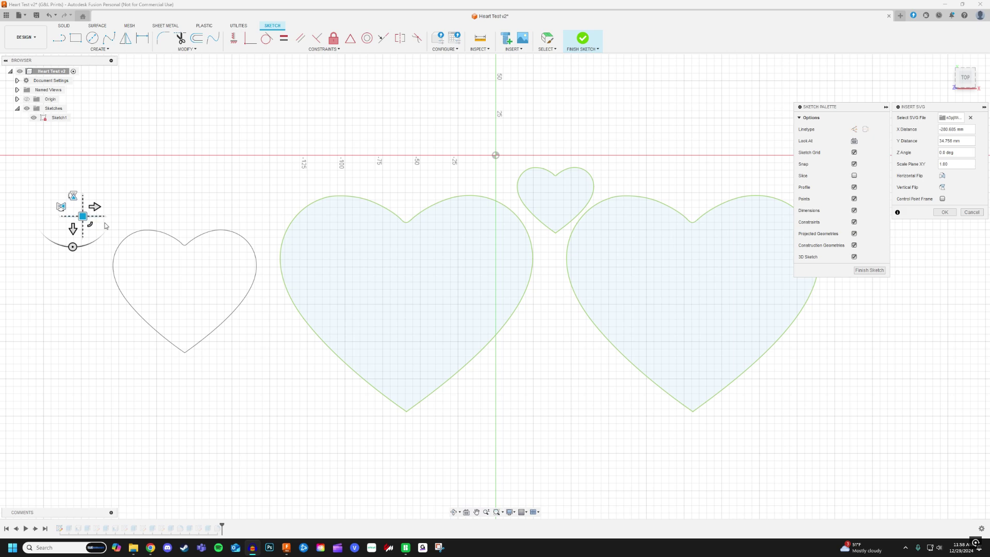
pyautogui.moveTo(92, 228); pyautogui.dragTo(181, 154)
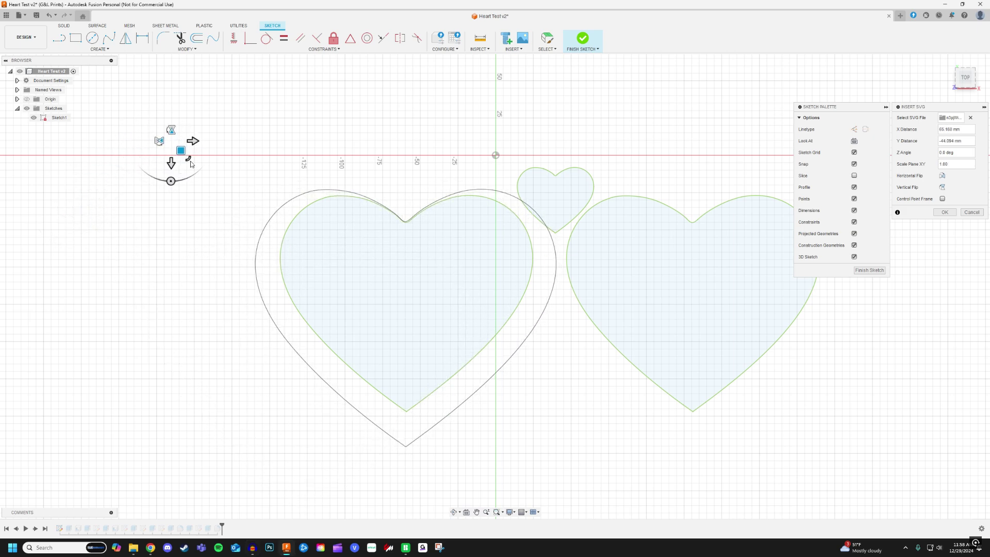
pyautogui.moveTo(187, 158); pyautogui.dragTo(213, 163)
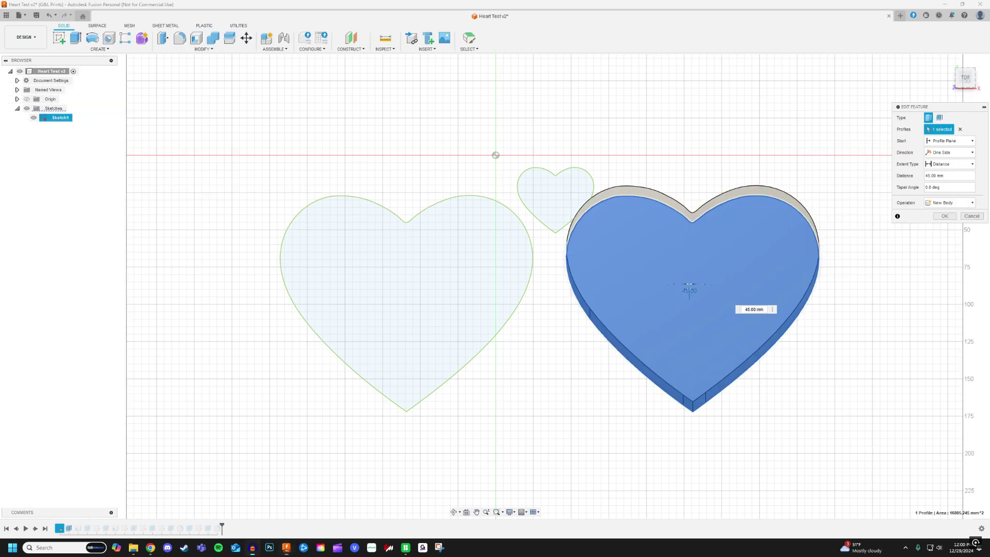
# Examine the heart box's extrude and shell features from several angles.
pyautogui.click(454, 512)
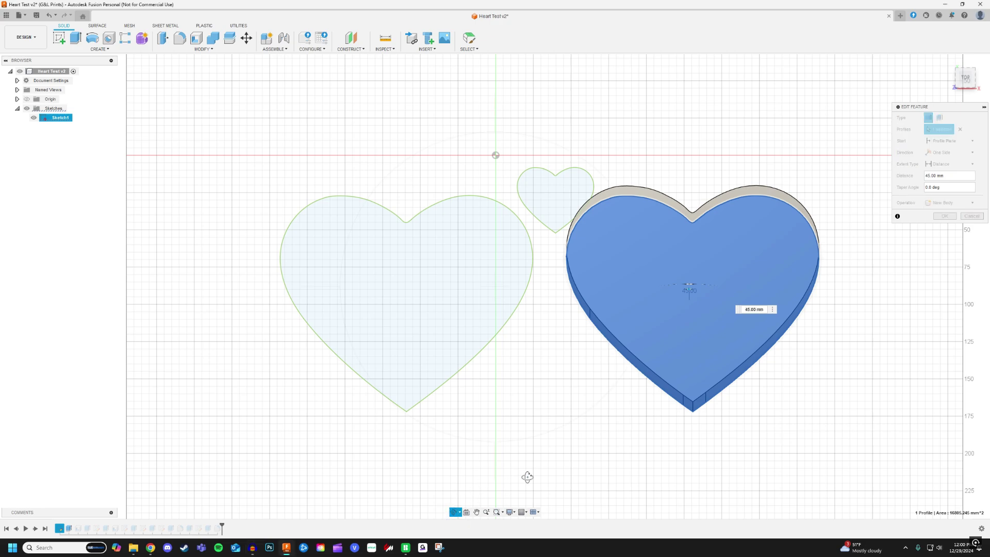
pyautogui.moveTo(578, 457); pyautogui.dragTo(607, 416)
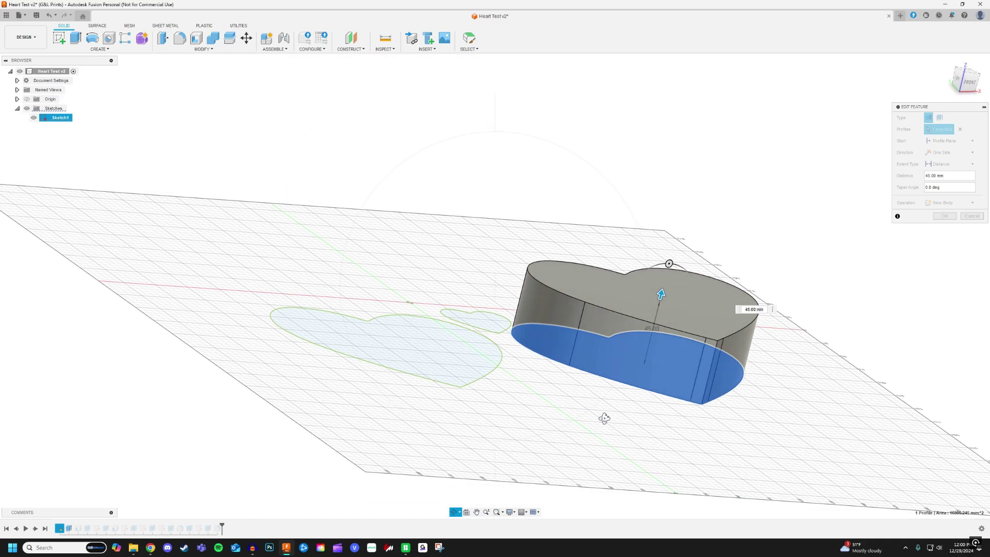
pyautogui.click(476, 511)
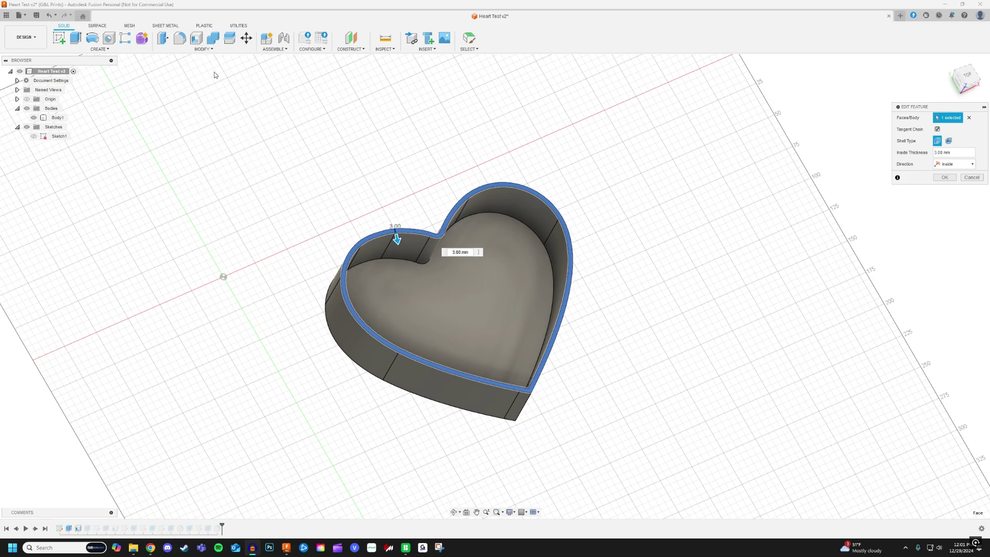
pyautogui.click(453, 511)
pyautogui.moveTo(454, 471)
pyautogui.mouseDown()
pyautogui.moveTo(426, 464)
pyautogui.moveTo(437, 449)
pyautogui.moveTo(467, 480)
pyautogui.mouseUp()
pyautogui.click(454, 511)
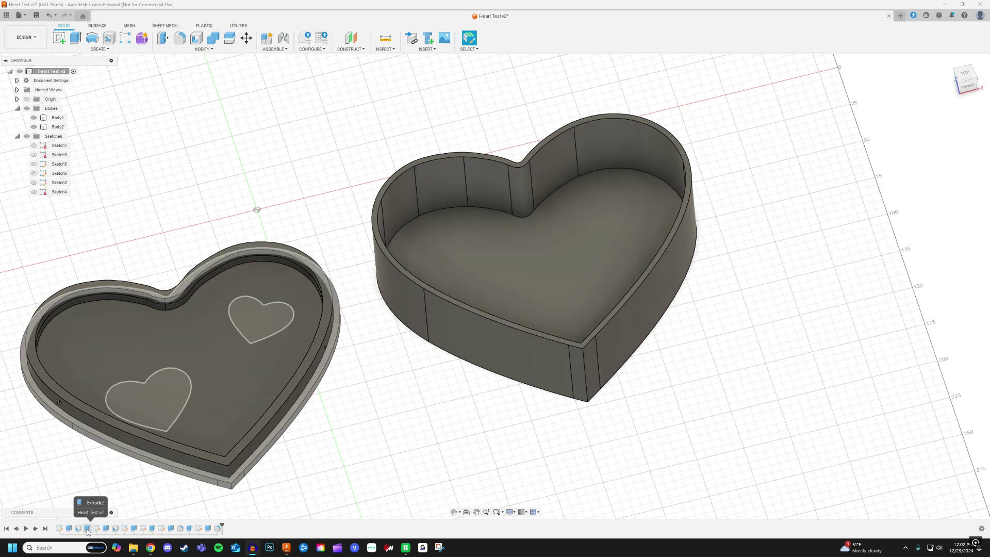
# Open the extrude feature of the lid heart, review its settings and shape, and close it.
pyautogui.doubleClick(90, 528)
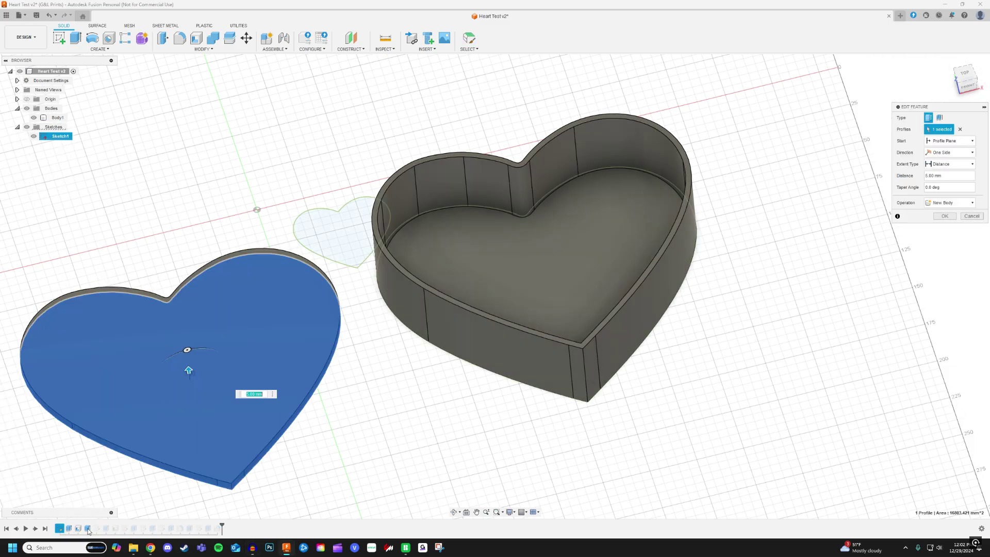
pyautogui.click(454, 512)
pyautogui.moveTo(456, 443); pyautogui.dragTo(448, 493)
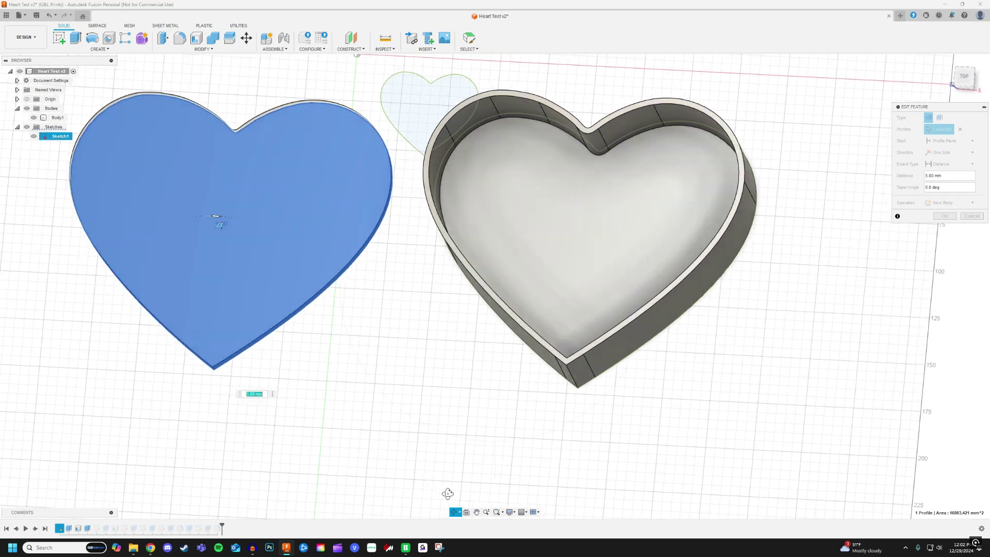
pyautogui.moveTo(618, 308); pyautogui.dragTo(707, 331, button='middle')
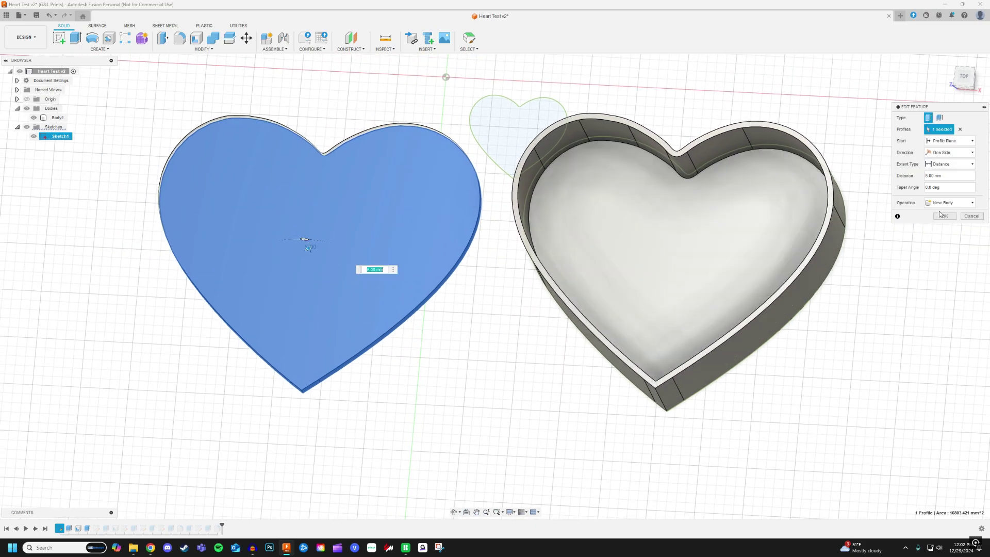
pyautogui.press('Return')
pyautogui.moveTo(420, 413)
pyautogui.mouseDown(button='middle')
pyautogui.moveTo(469, 413)
pyautogui.moveTo(485, 447)
pyautogui.mouseUp(button='middle')
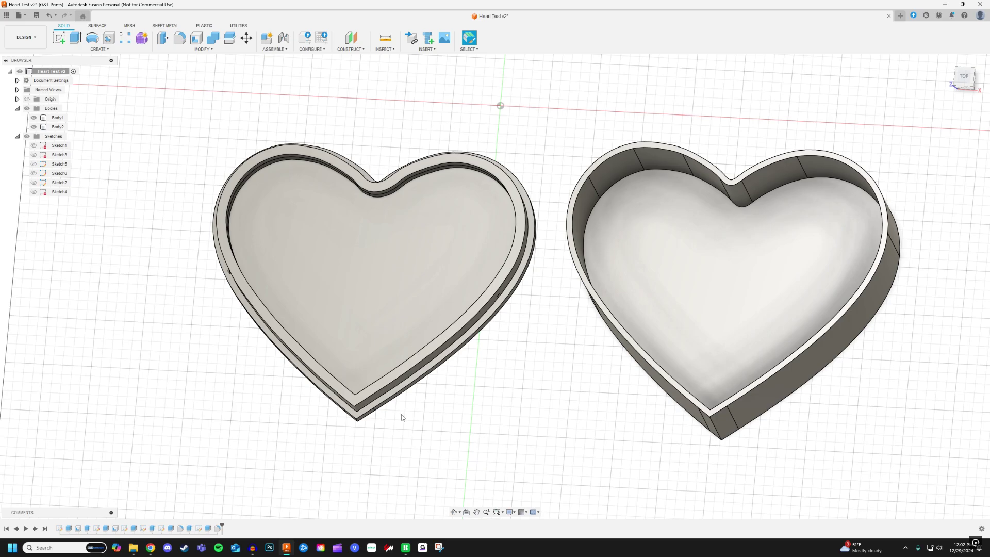
# Turn to the underside of the model and start inserting the SVG file n3pjWa01.svg for the lid's outer face.
pyautogui.click(454, 512)
pyautogui.moveTo(459, 475); pyautogui.dragTo(479, 482)
pyautogui.click(476, 512)
pyautogui.press('Escape')
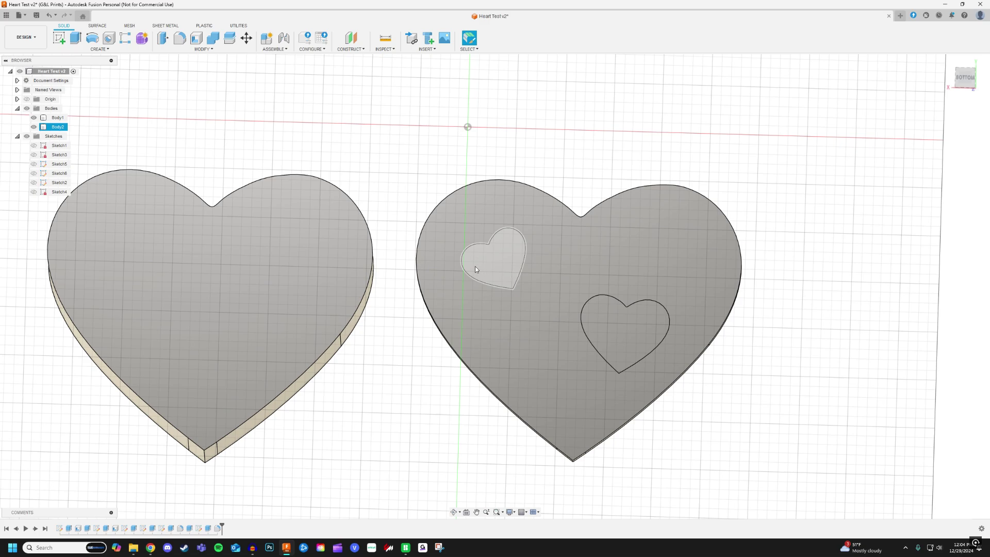
pyautogui.click(435, 48)
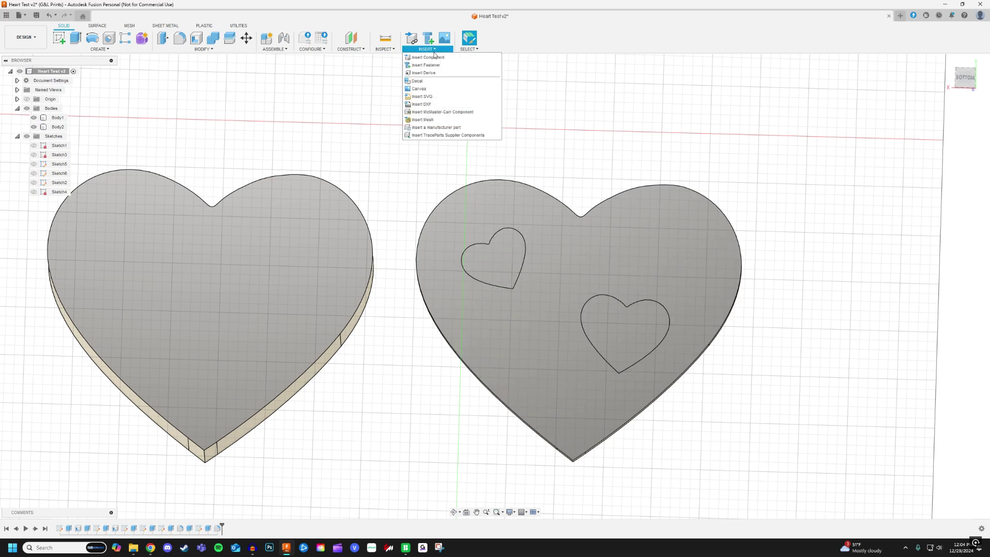
pyautogui.click(432, 92)
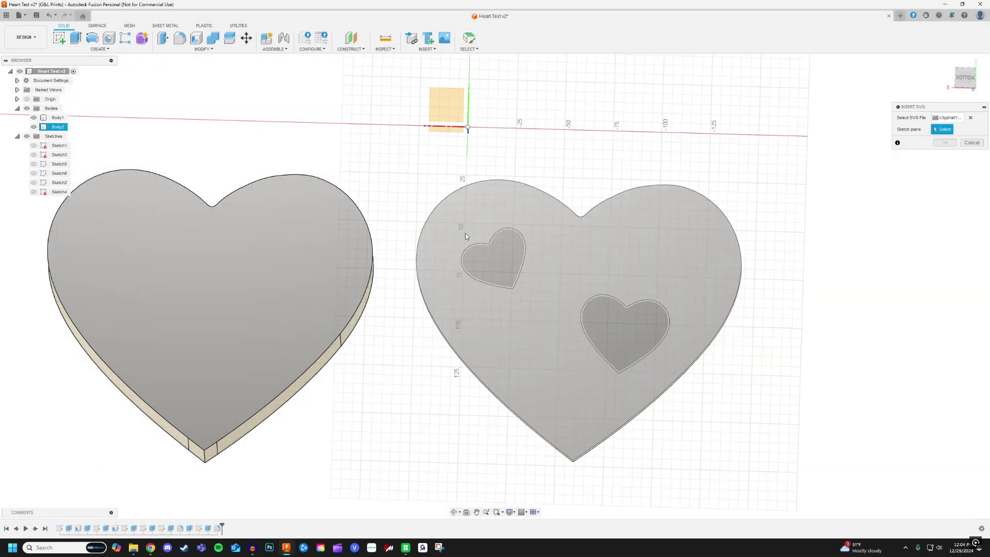
# Place the inserted heart outline over the larger small heart on the lid's outer face and finish the sketch.
pyautogui.moveTo(525, 114); pyautogui.dragTo(551, 239, button='middle')
pyautogui.moveTo(553, 309); pyautogui.dragTo(522, 150, button='middle')
pyautogui.moveTo(464, 88)
pyautogui.mouseDown()
pyautogui.moveTo(480, 162)
pyautogui.moveTo(484, 135)
pyautogui.moveTo(477, 154)
pyautogui.moveTo(536, 300)
pyautogui.moveTo(561, 320)
pyautogui.moveTo(533, 257)
pyautogui.moveTo(504, 254)
pyautogui.moveTo(470, 272)
pyautogui.moveTo(469, 290)
pyautogui.moveTo(461, 263)
pyautogui.moveTo(459, 274)
pyautogui.moveTo(618, 314)
pyautogui.mouseUp()
pyautogui.click(971, 224)
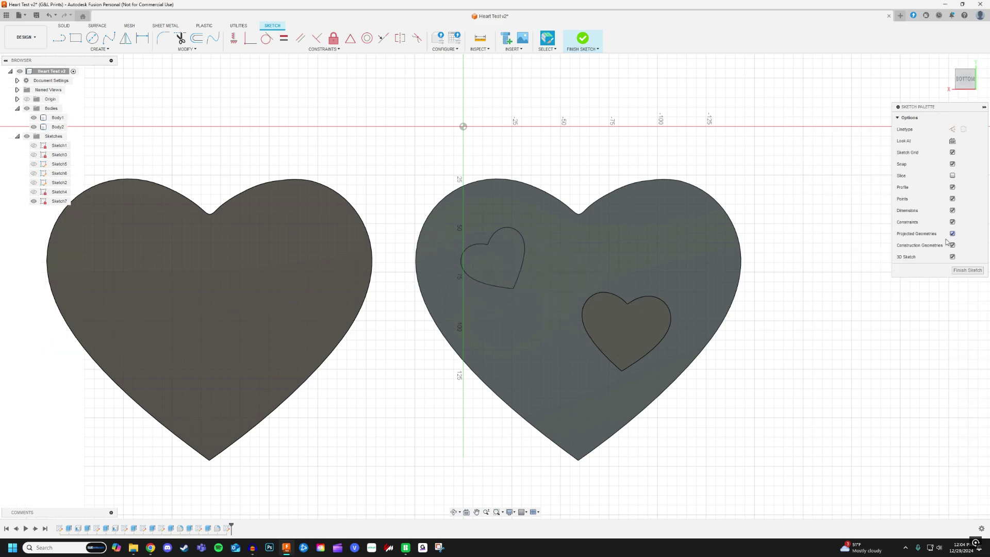
pyautogui.click(956, 275)
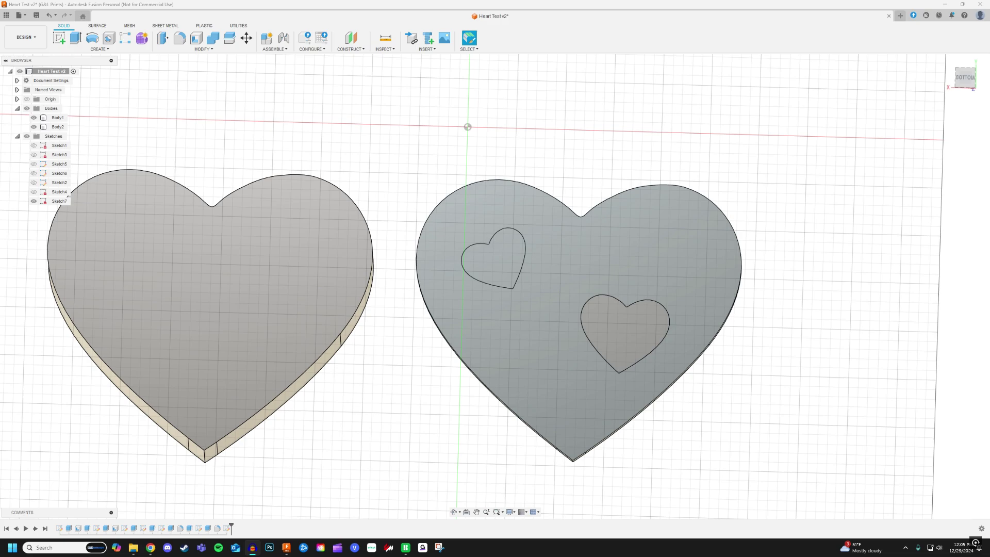
# Try to extrude the newly inserted small heart profile with the lid body hidden, and show the lid again.
pyautogui.click(624, 333)
pyautogui.click(453, 513)
pyautogui.moveTo(694, 456); pyautogui.dragTo(650, 464)
pyautogui.press('Escape')
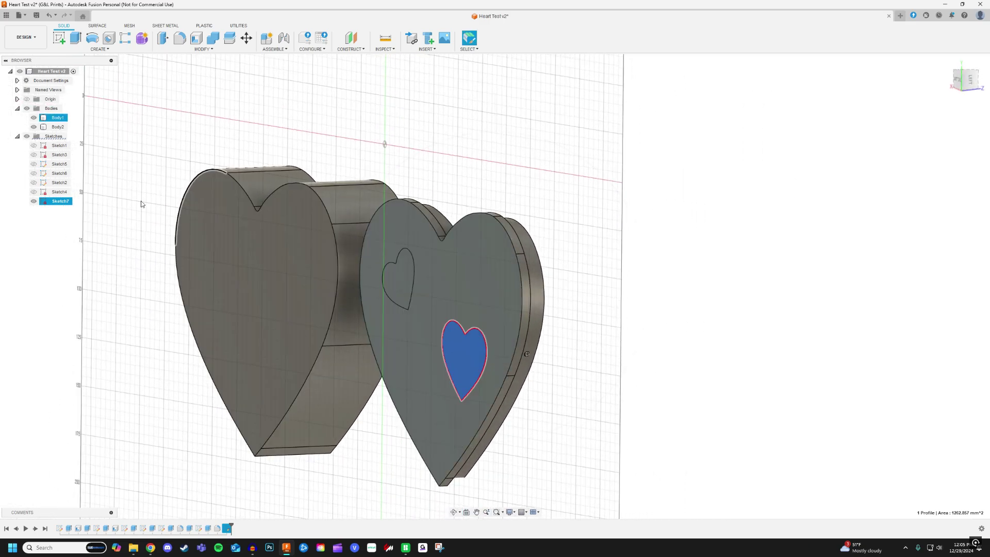
pyautogui.click(34, 127)
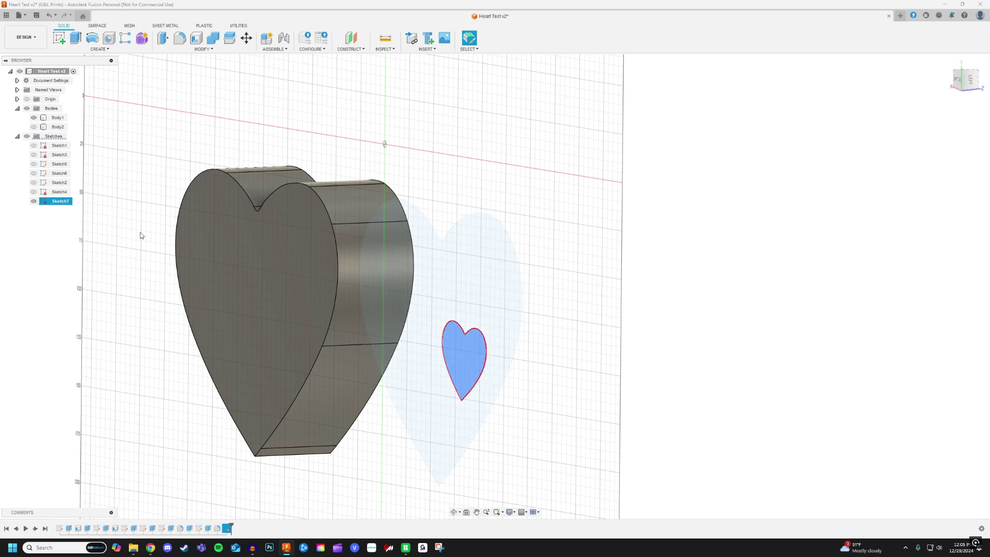
pyautogui.click(471, 354)
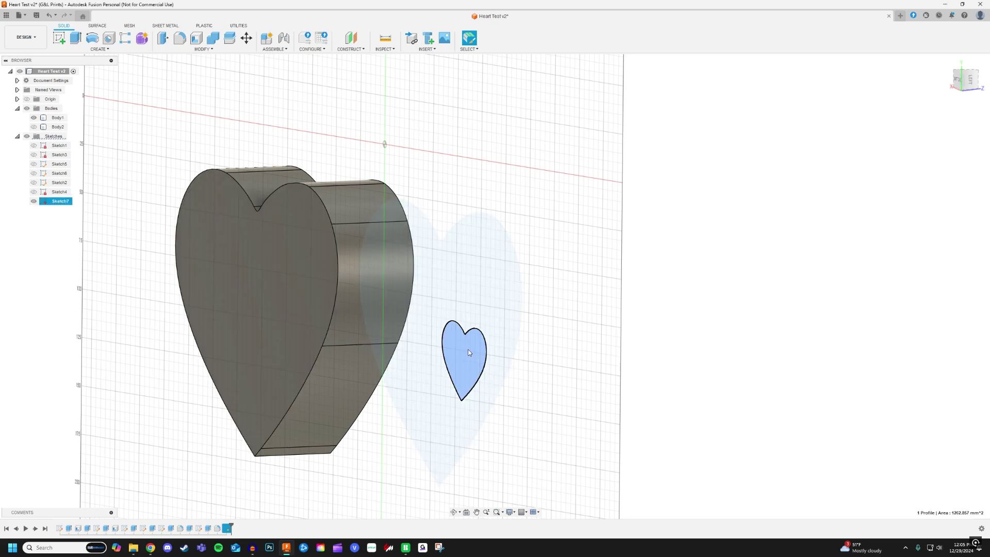
pyautogui.press('e')
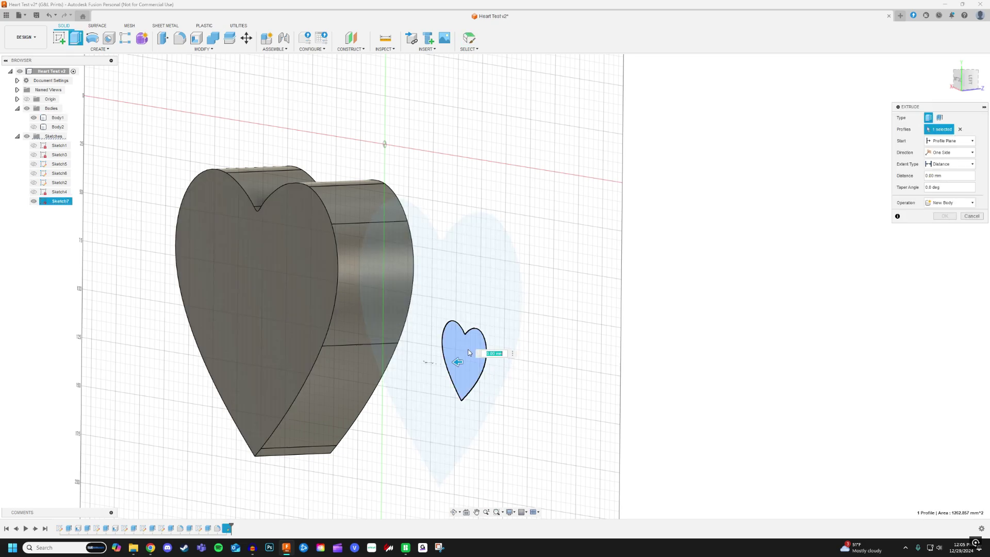
pyautogui.click(33, 127)
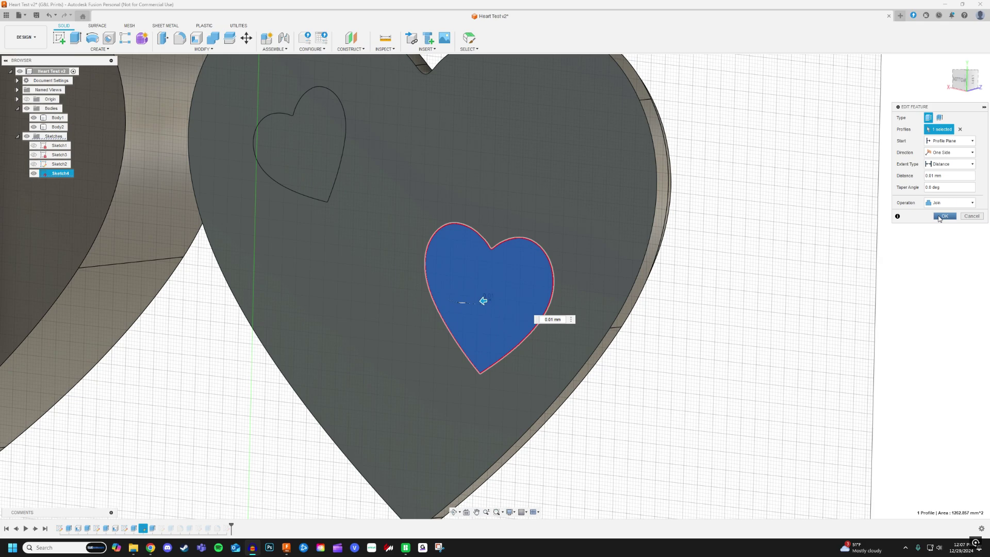
# Accept the small lid heart's extrude with a 0.01 mm distance and the Join operation, and examine the lid's inner side.
pyautogui.click(943, 216)
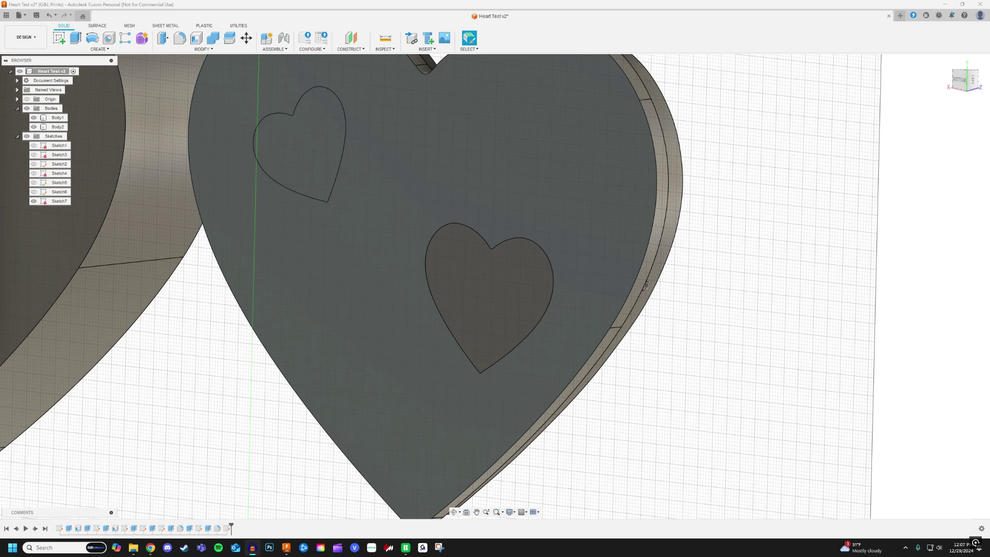
pyautogui.keyDown('shift'); pyautogui.moveTo(646, 285); pyautogui.dragTo(278, 305, button='middle'); pyautogui.keyUp('shift')
pyautogui.click(510, 327)
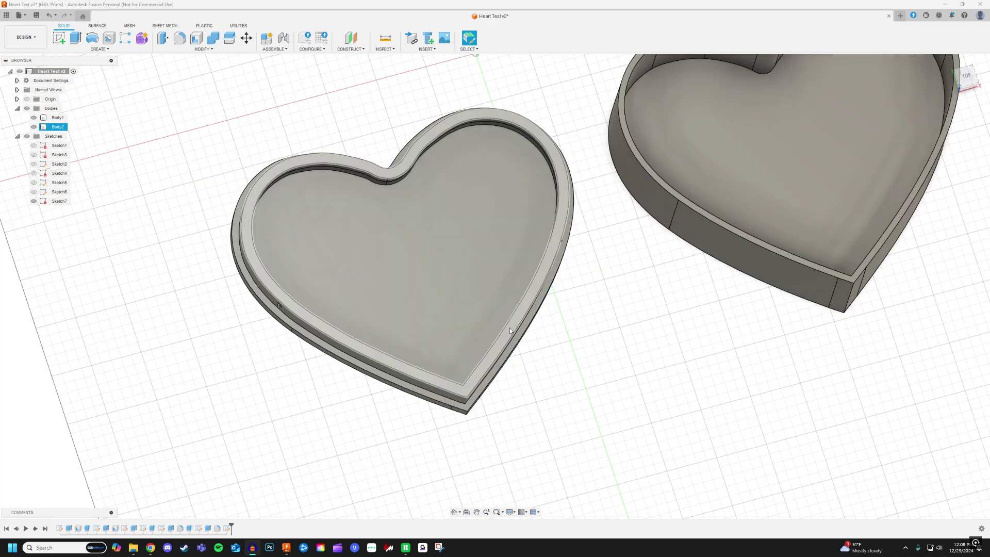
# Create a sketch on the inner floor of the heart box.
pyautogui.click(59, 38)
pyautogui.keyDown('shift'); pyautogui.moveTo(698, 317); pyautogui.dragTo(569, 263, button='middle'); pyautogui.keyUp('shift')
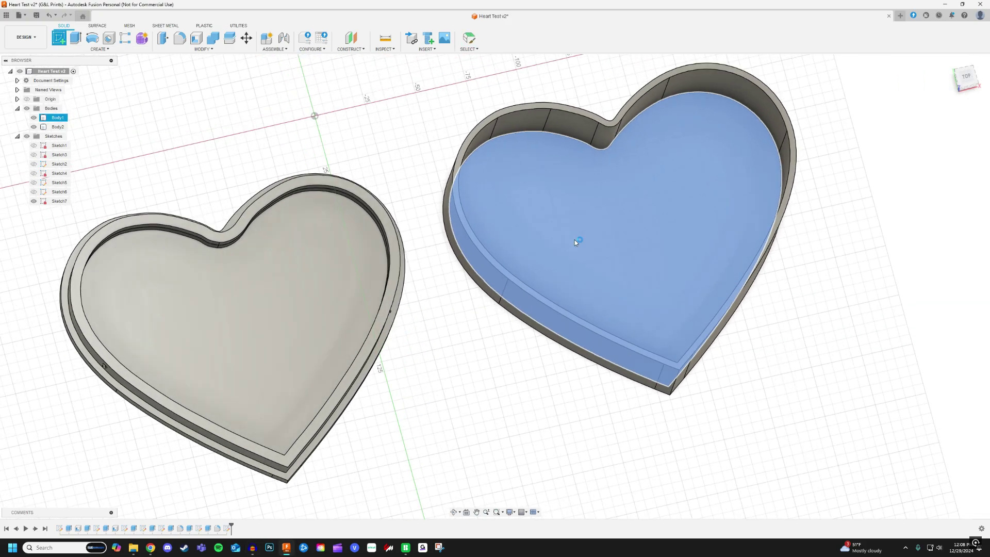
pyautogui.click(575, 240)
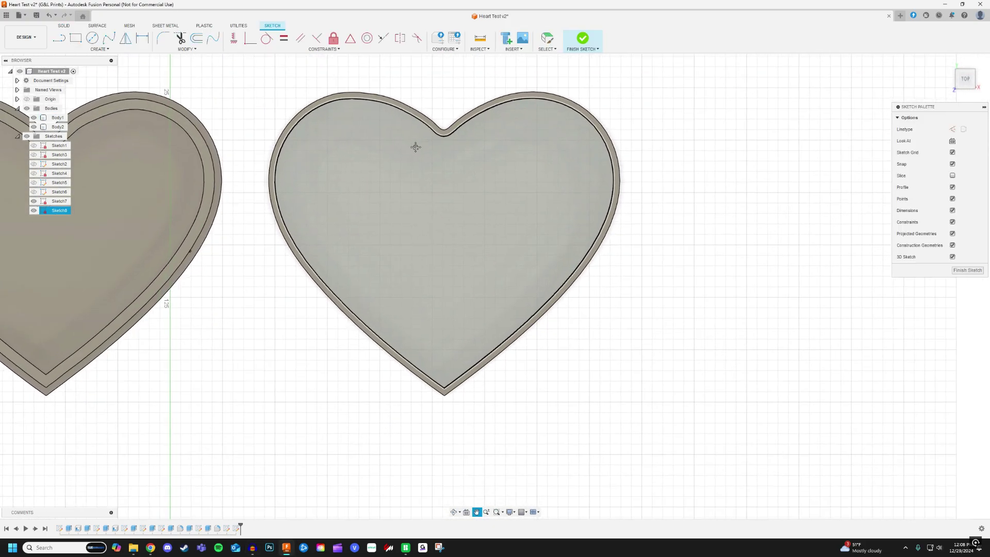
# Trace the box's inner wall edge with a Fit Point Spline, starting at the notch and following the left lobe.
pyautogui.scroll(3, 446, 179)
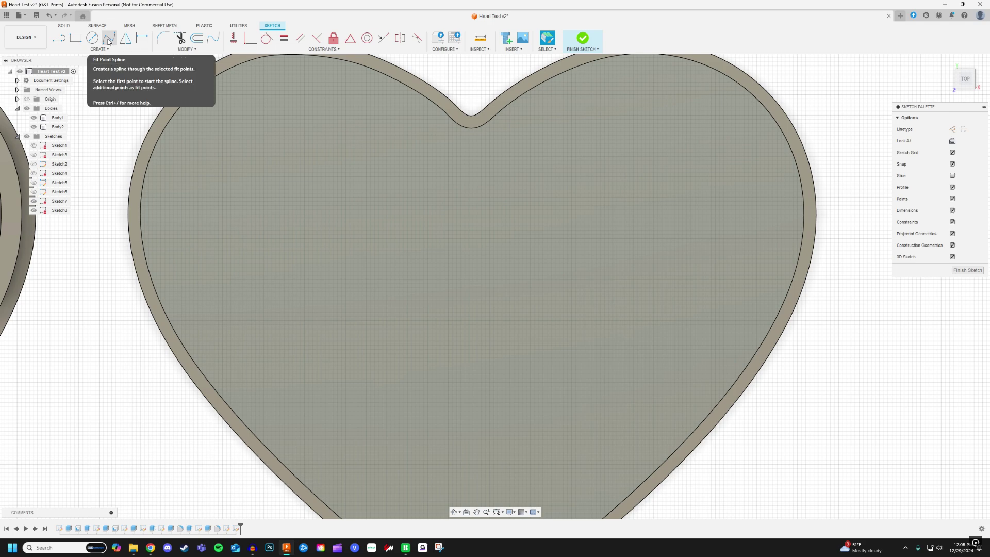
pyautogui.click(108, 39)
pyautogui.click(456, 128)
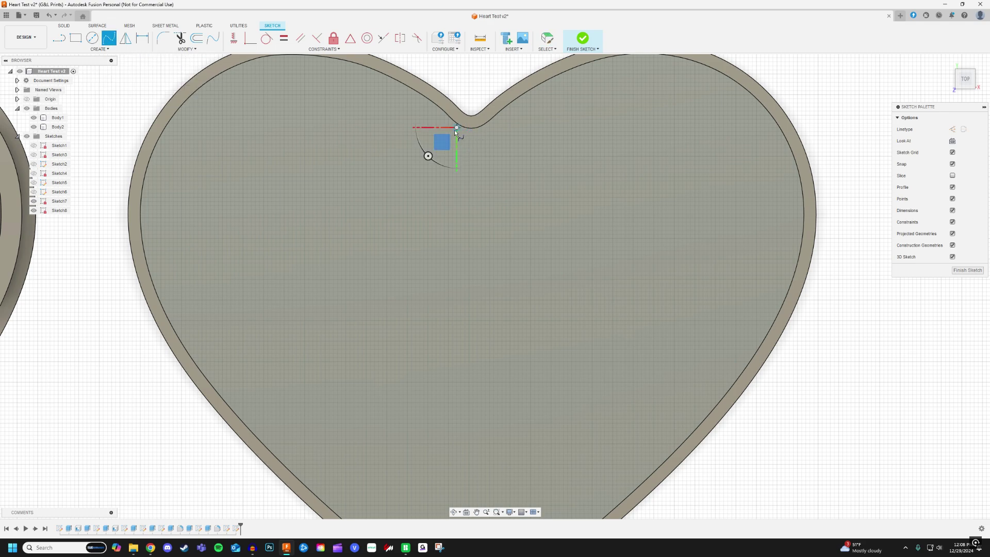
pyautogui.click(420, 102)
pyautogui.click(378, 80)
pyautogui.click(321, 61)
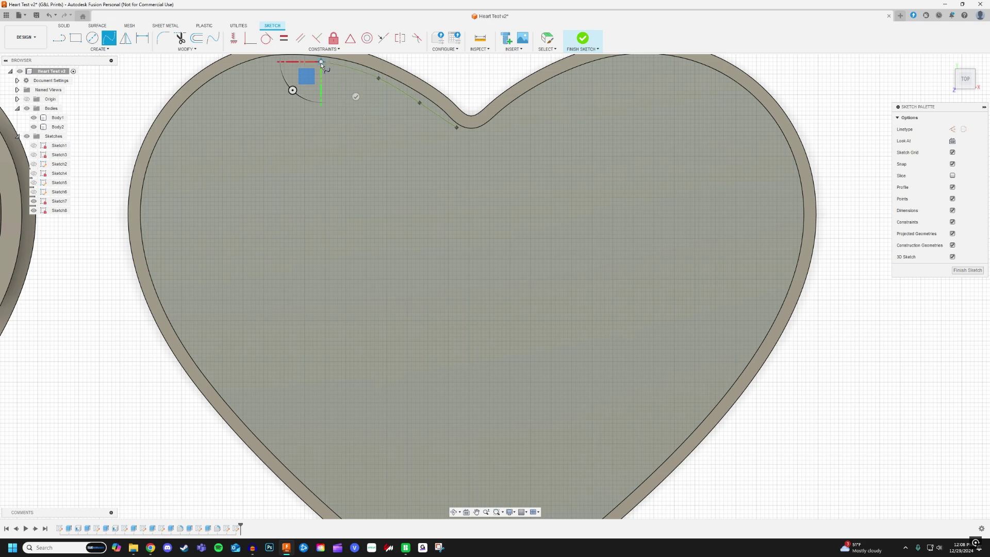
pyautogui.scroll(2, 361, 155)
pyautogui.scroll(2, 407, 150)
pyautogui.click(387, 153)
pyautogui.click(313, 163)
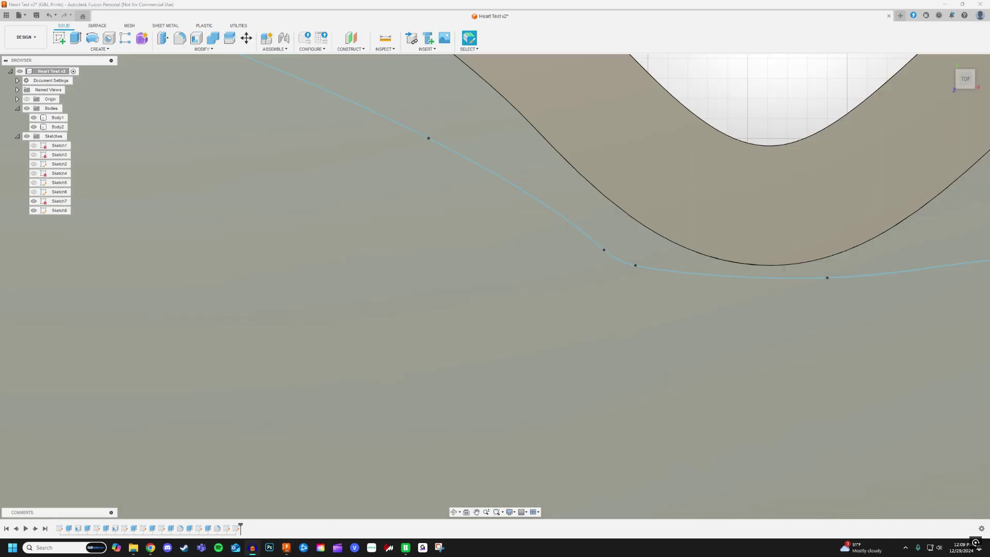
# Move the closed spline traced in the box over onto the lid's inner floor.
pyautogui.scroll(-10, 368, 382)
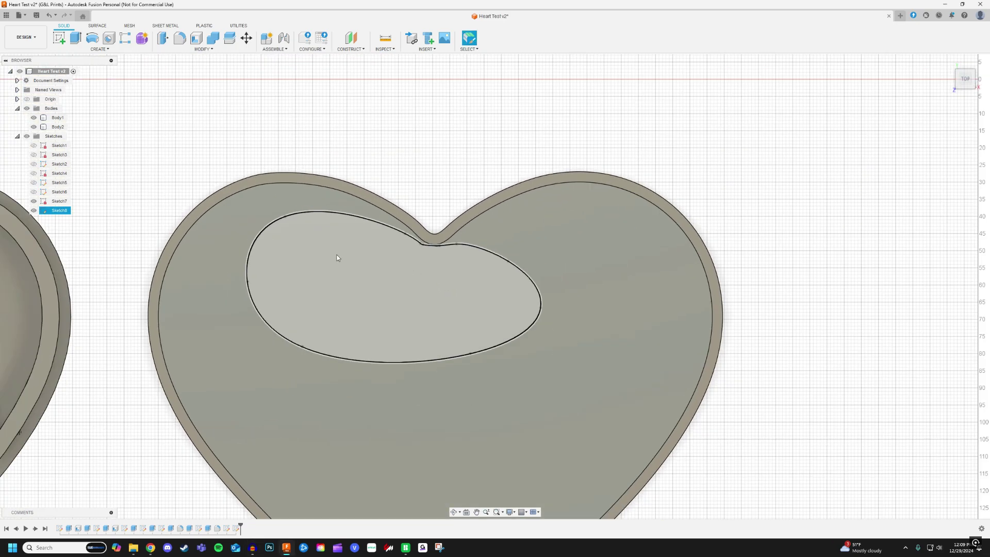
pyautogui.moveTo(336, 258); pyautogui.dragTo(541, 197, button='middle')
pyautogui.click(523, 163)
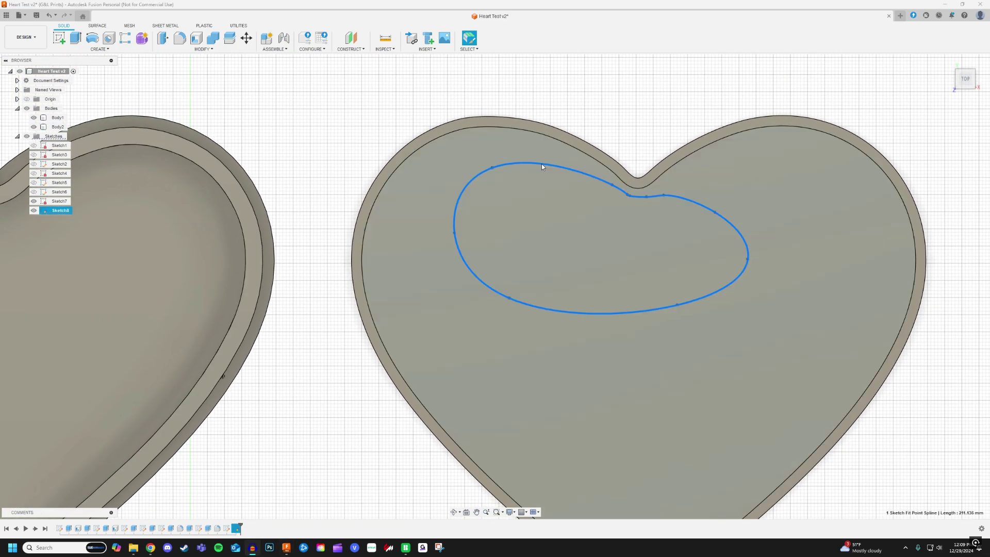
pyautogui.moveTo(542, 163); pyautogui.dragTo(598, 181)
pyautogui.scroll(-3, 570, 237)
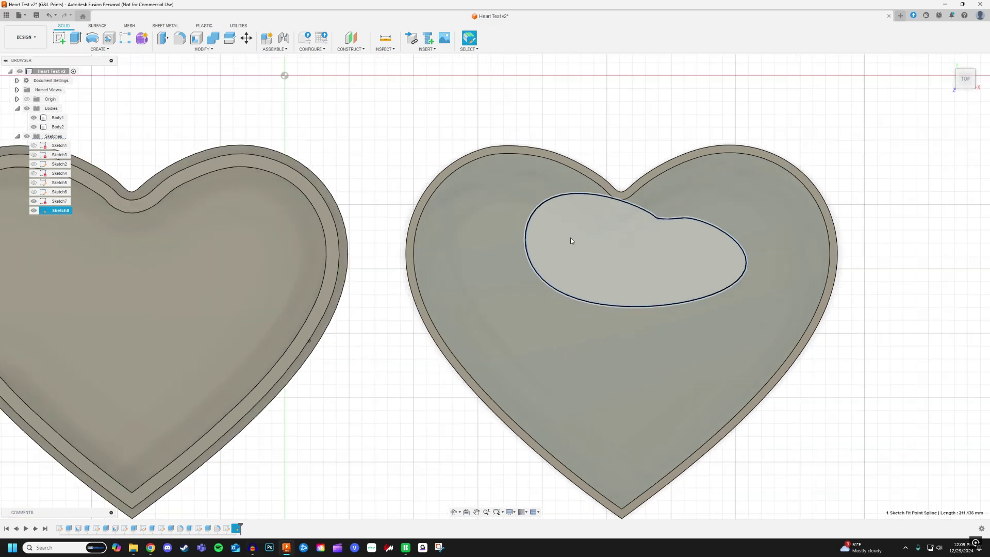
pyautogui.moveTo(570, 240); pyautogui.dragTo(604, 175, button='middle')
pyautogui.moveTo(657, 135); pyautogui.dragTo(256, 138)
pyautogui.moveTo(256, 138); pyautogui.dragTo(373, 153, button='middle')
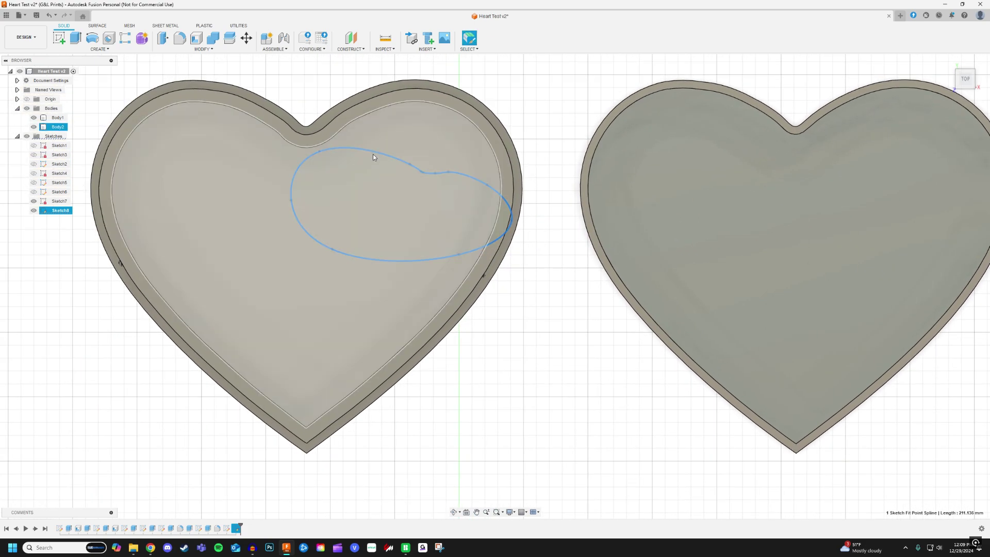
pyautogui.moveTo(370, 154); pyautogui.dragTo(289, 159)
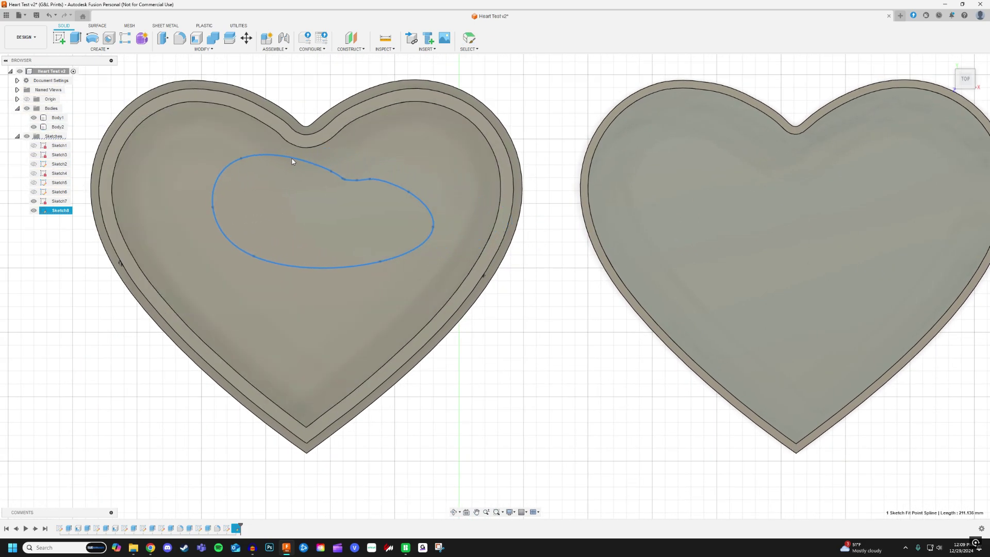
# Reposition the closed spline within the lid's inner floor by free movement and Move/Copy.
pyautogui.rightClick(288, 159)
pyautogui.click(273, 170)
pyautogui.moveTo(265, 159); pyautogui.dragTo(256, 159)
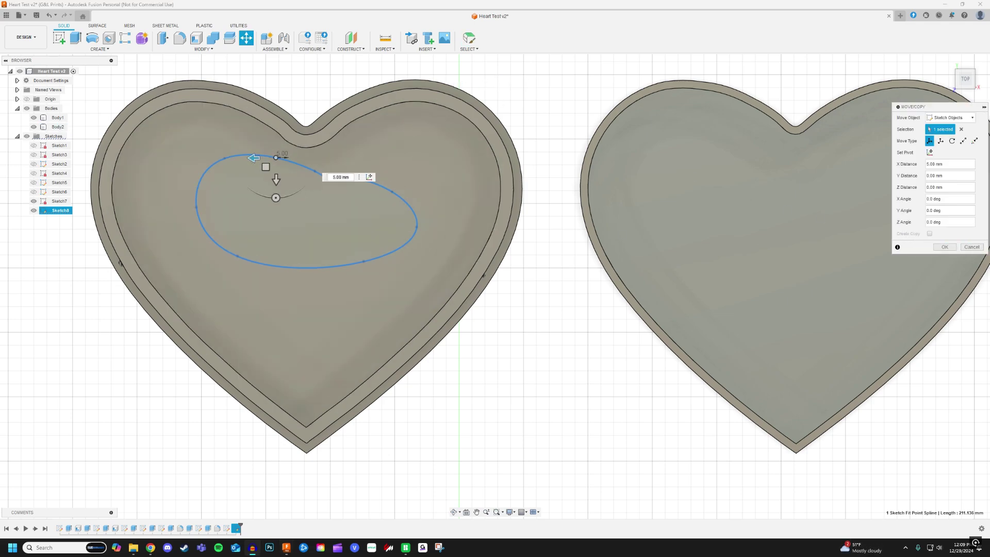
pyautogui.click(944, 247)
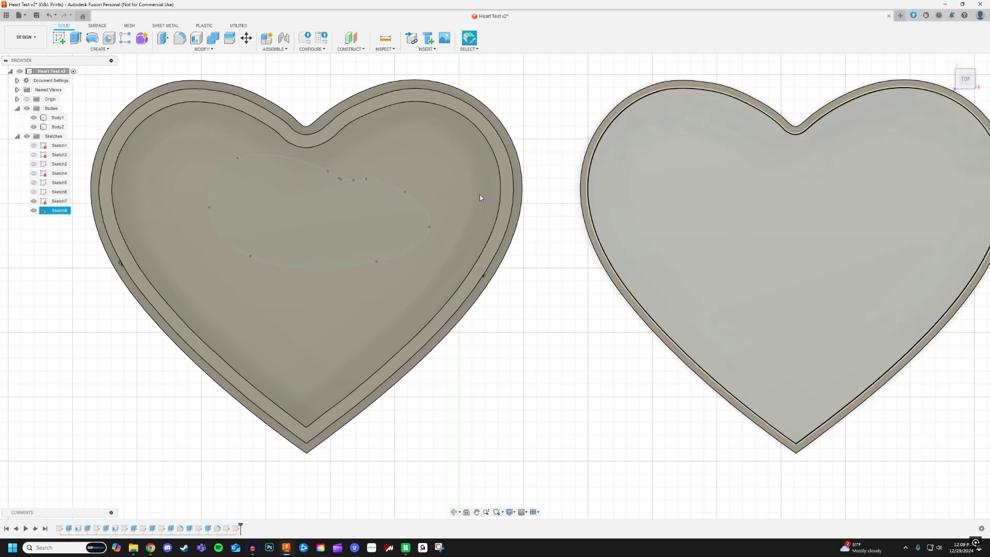
pyautogui.moveTo(316, 166); pyautogui.dragTo(298, 203)
pyautogui.rightClick(291, 202)
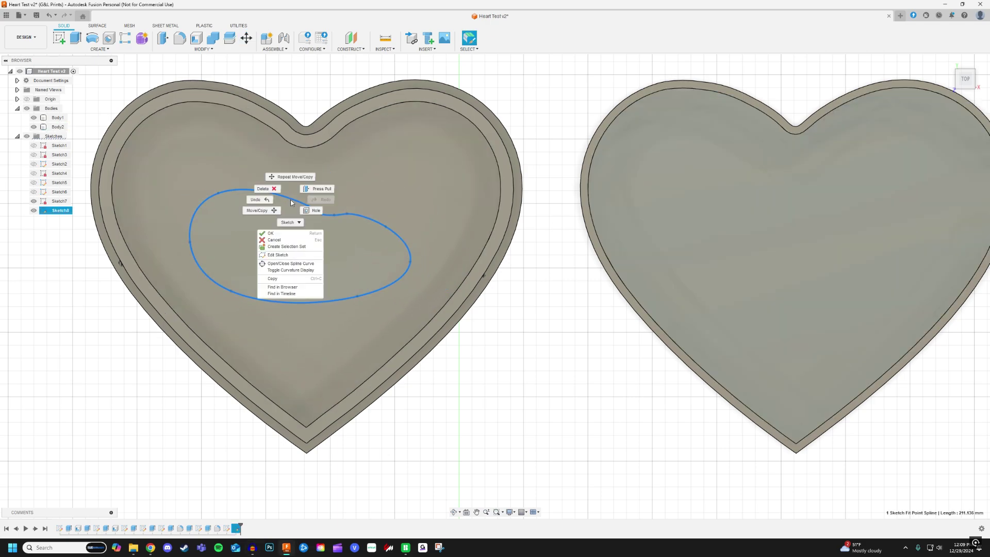
pyautogui.click(257, 211)
pyautogui.moveTo(291, 199); pyautogui.dragTo(311, 171)
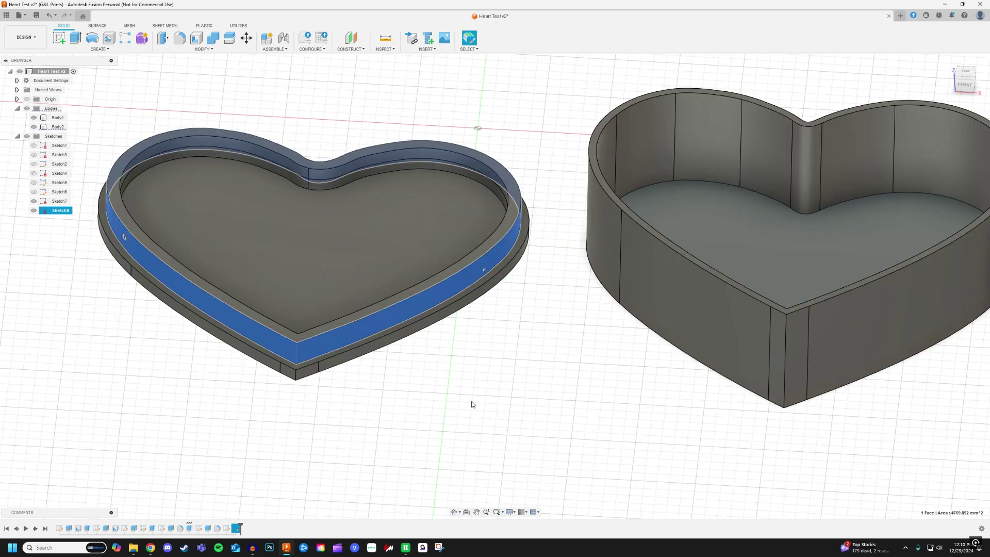
# Examine the lid's raised rim, its upper face and edge, and the small nub on its outer wall.
pyautogui.click(359, 317)
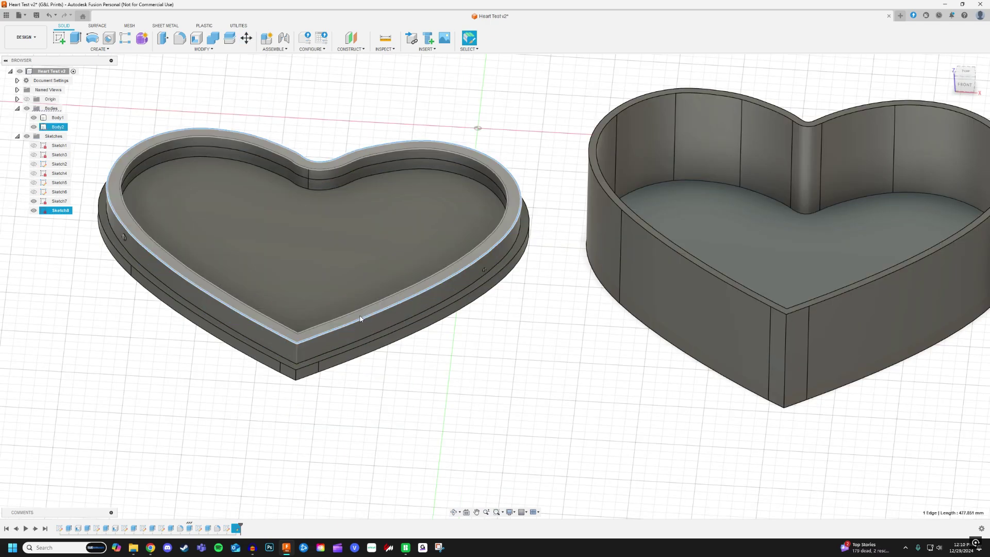
pyautogui.click(474, 383)
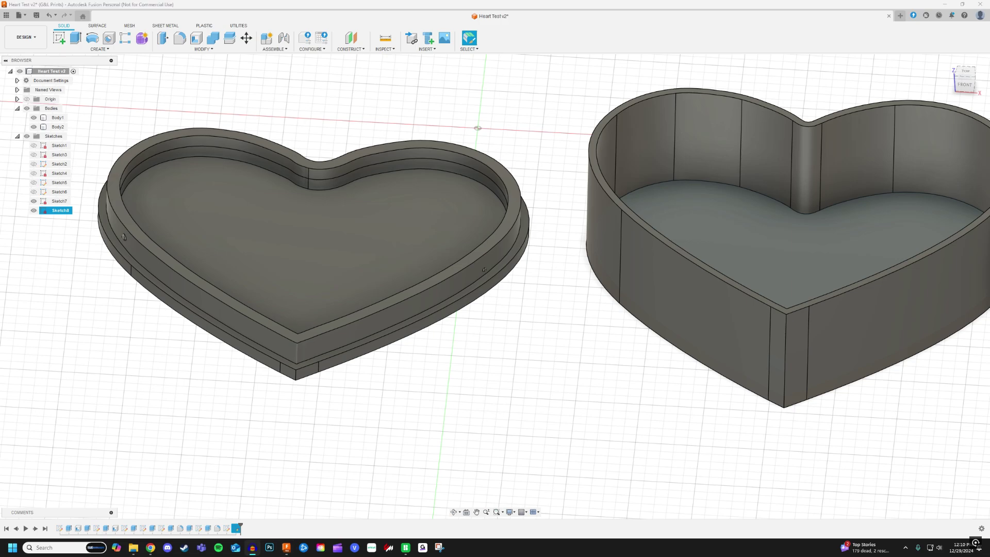
pyautogui.moveTo(468, 373); pyautogui.dragTo(517, 397, button='middle')
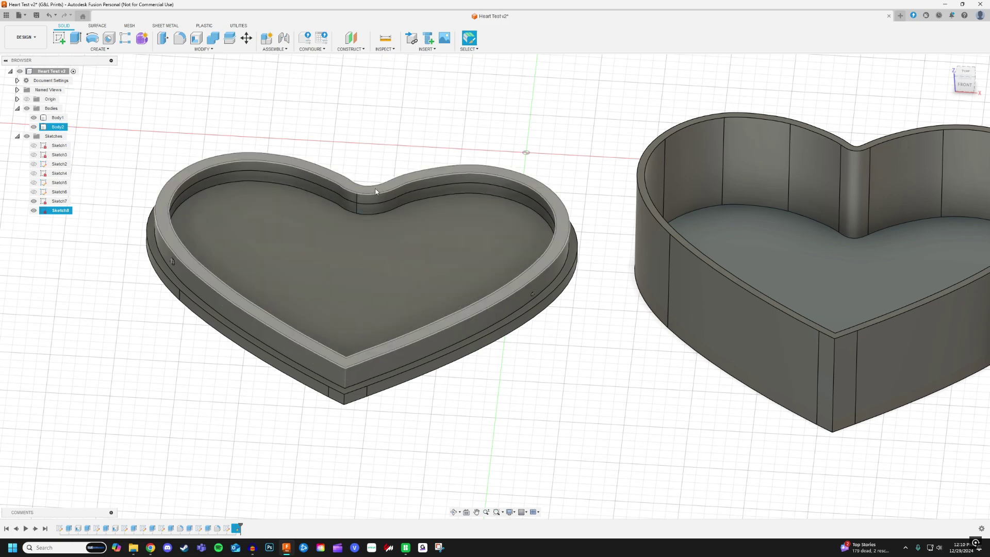
pyautogui.click(375, 192)
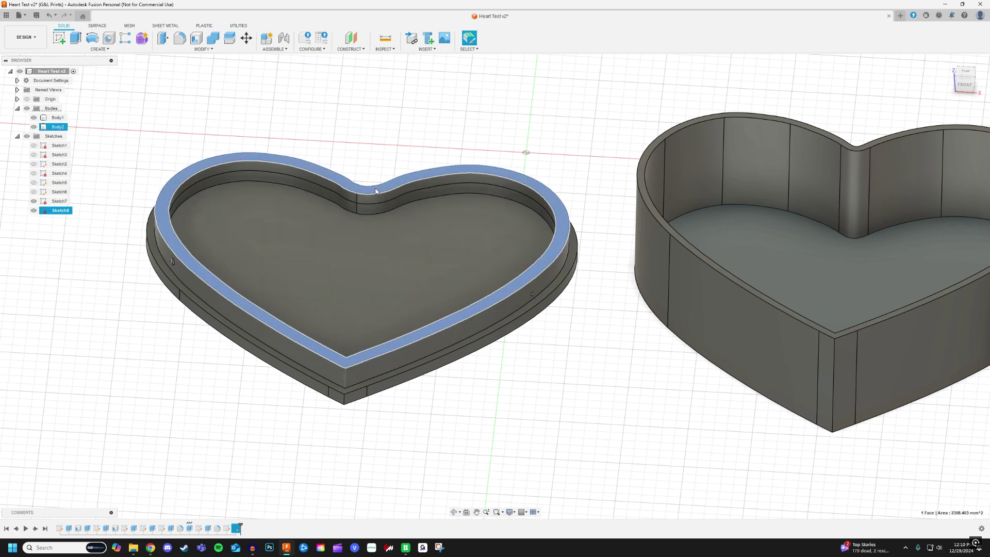
pyautogui.click(509, 389)
pyautogui.click(452, 511)
pyautogui.moveTo(456, 431); pyautogui.dragTo(466, 495)
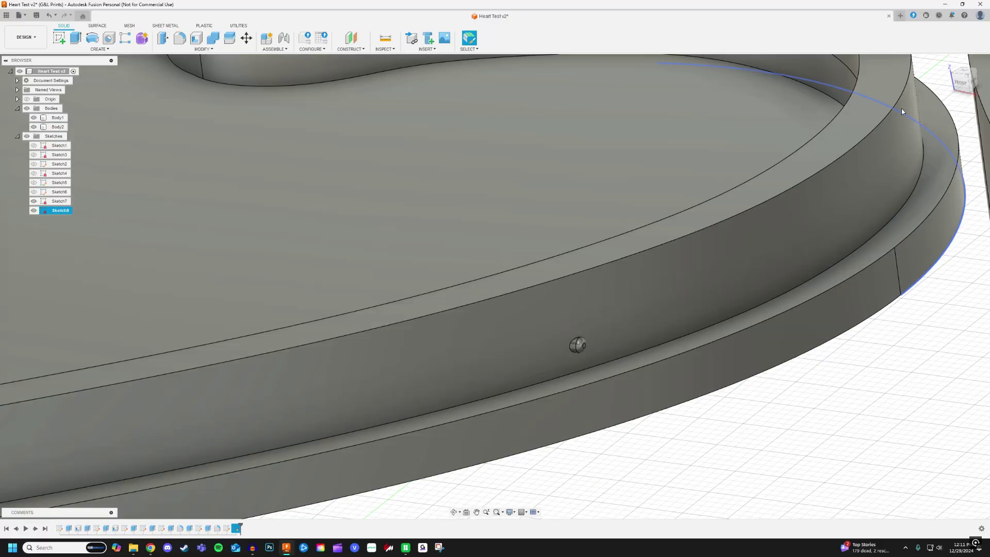
# Create a sketch on the side plane, seen from the left view facing the lid's nub.
pyautogui.click(902, 107)
pyautogui.scroll(-3, 760, 376)
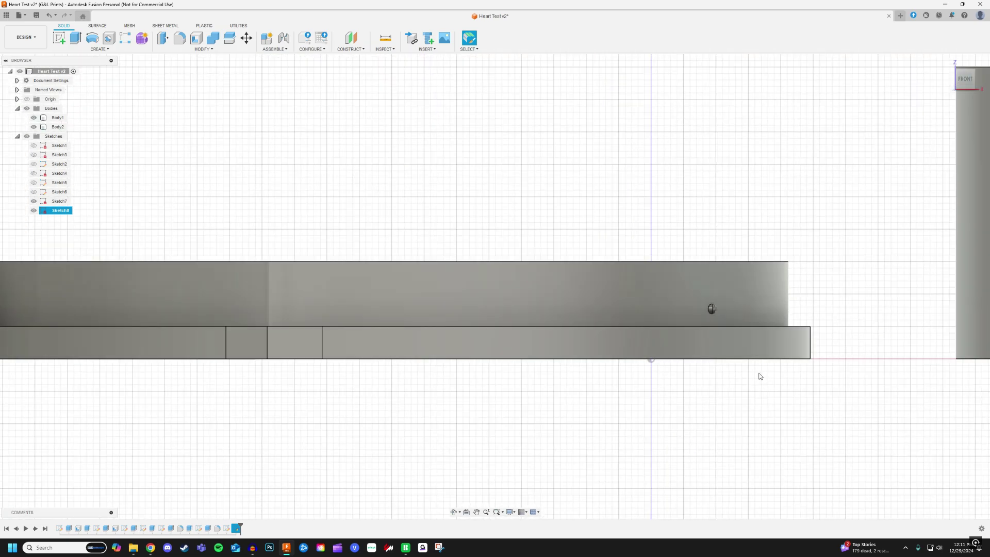
pyautogui.click(952, 80)
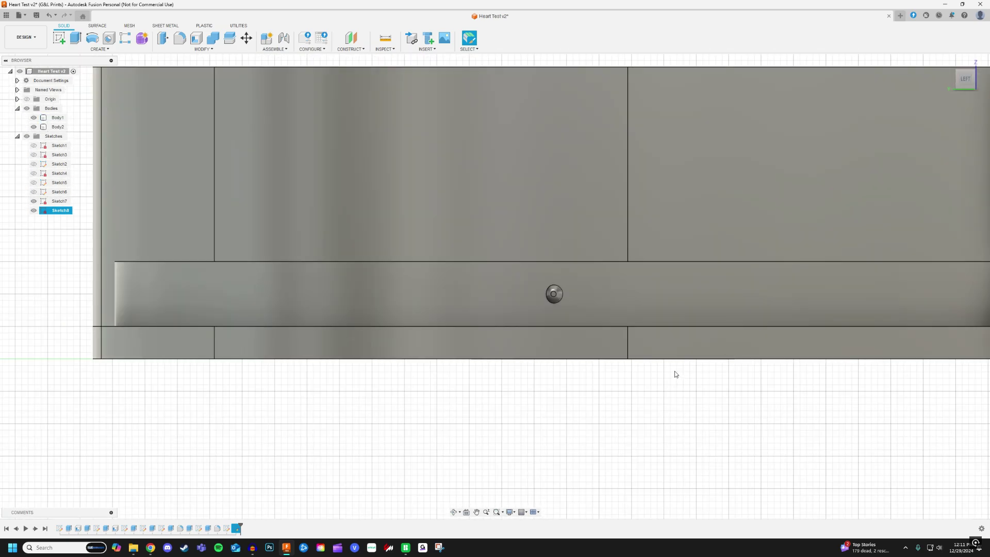
pyautogui.moveTo(674, 371); pyautogui.dragTo(576, 404, button='middle')
pyautogui.click(60, 38)
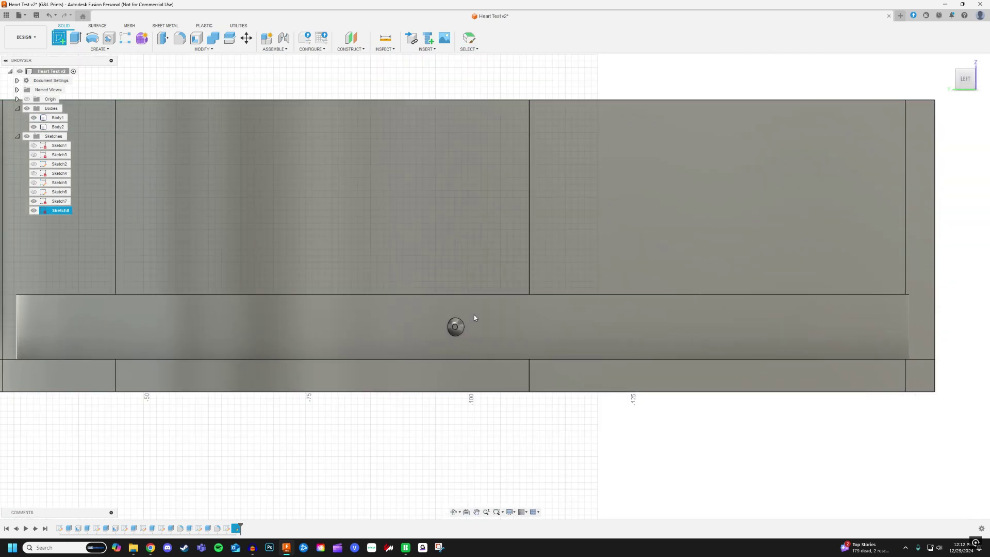
pyautogui.click(525, 325)
# Sketch a center diameter circle of about 2.8 mm at mid-height of the lid's rim, beside the existing nub.
pyautogui.click(454, 512)
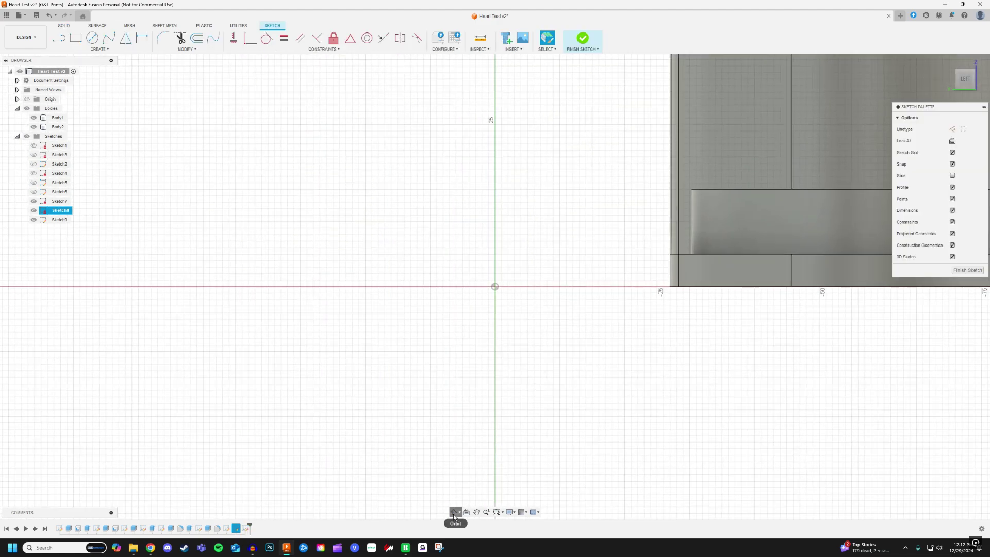
pyautogui.moveTo(670, 375); pyautogui.dragTo(643, 409, button='middle')
pyautogui.click(453, 512)
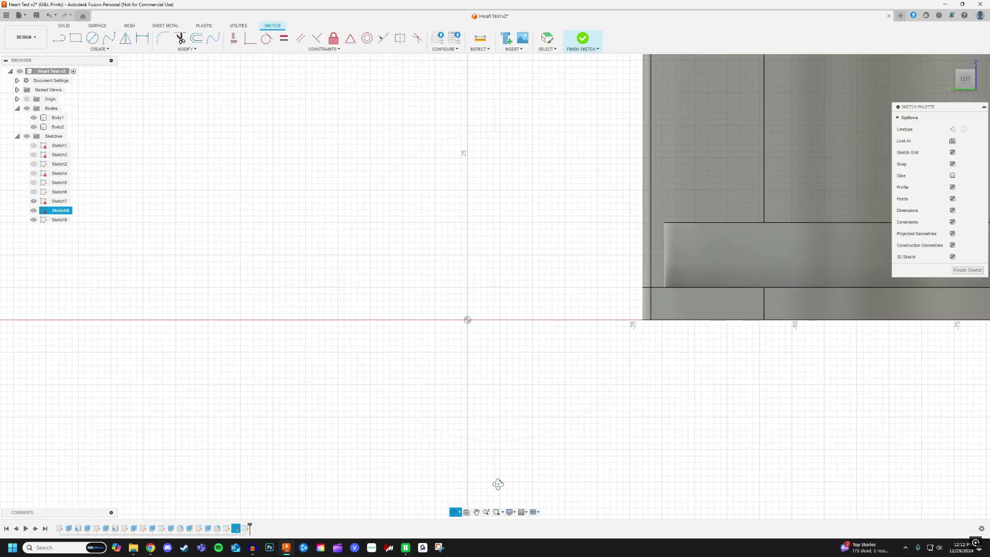
pyautogui.moveTo(608, 310); pyautogui.dragTo(597, 397)
pyautogui.moveTo(596, 397); pyautogui.dragTo(356, 332, button='middle')
pyautogui.moveTo(702, 269)
pyautogui.mouseDown(button='middle')
pyautogui.moveTo(374, 262)
pyautogui.moveTo(338, 201)
pyautogui.mouseUp(button='middle')
pyautogui.click(964, 86)
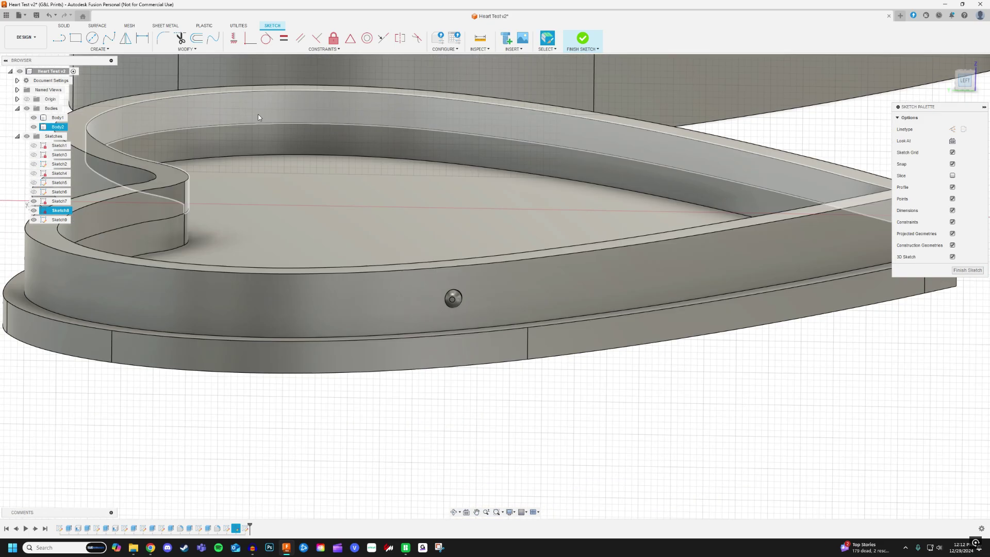
pyautogui.press('c')
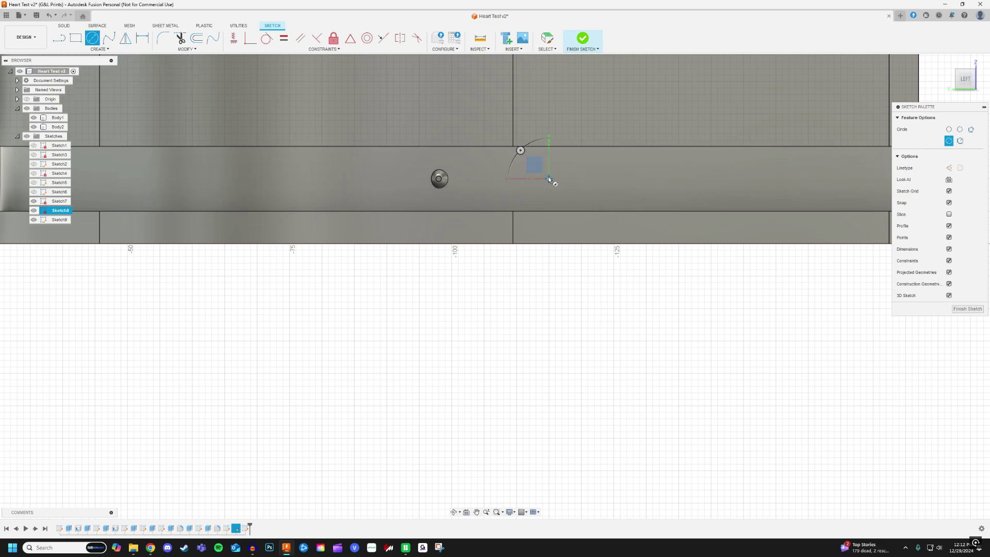
pyautogui.rightClick(582, 184)
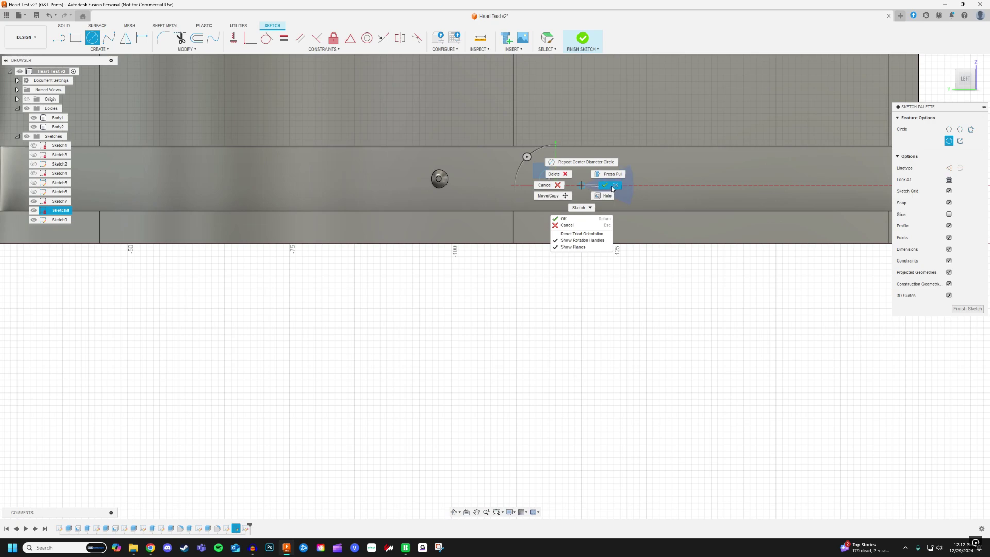
pyautogui.click(612, 187)
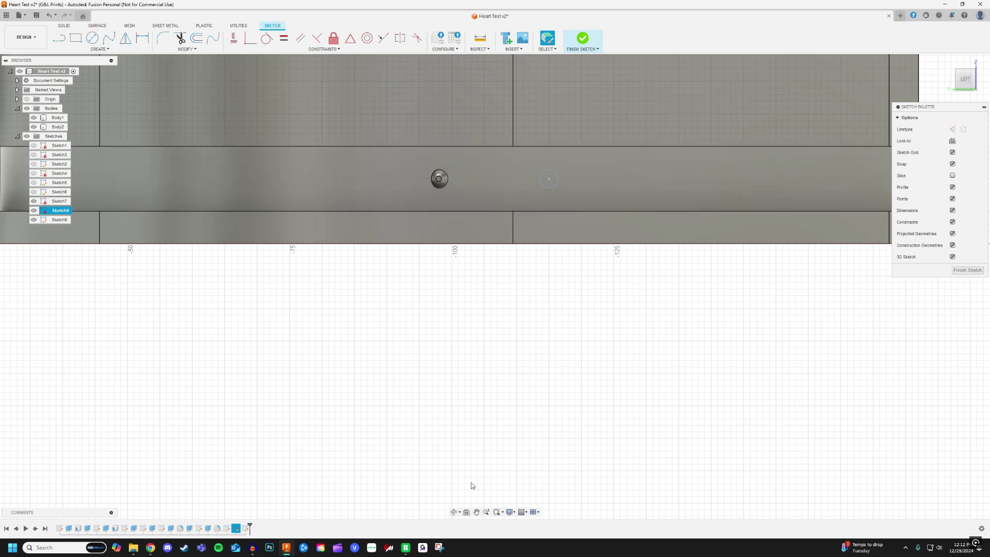
# Inspect the new circle's position relative to the lid's rim from angled views.
pyautogui.click(452, 513)
pyautogui.moveTo(491, 427); pyautogui.dragTo(491, 432)
pyautogui.click(478, 510)
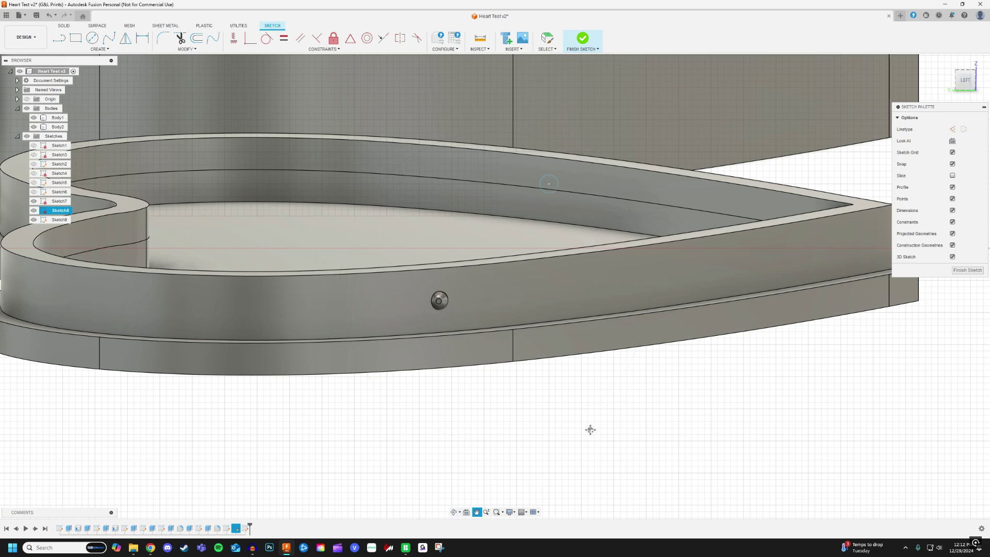
pyautogui.click(455, 512)
pyautogui.moveTo(477, 465); pyautogui.dragTo(519, 478)
pyautogui.press('Escape')
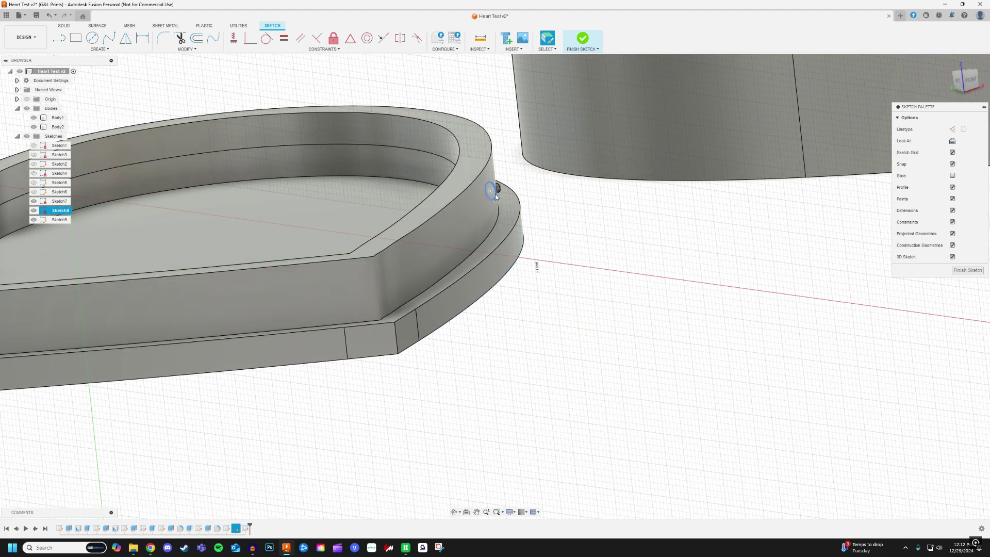
pyautogui.click(495, 192)
pyautogui.click(493, 191)
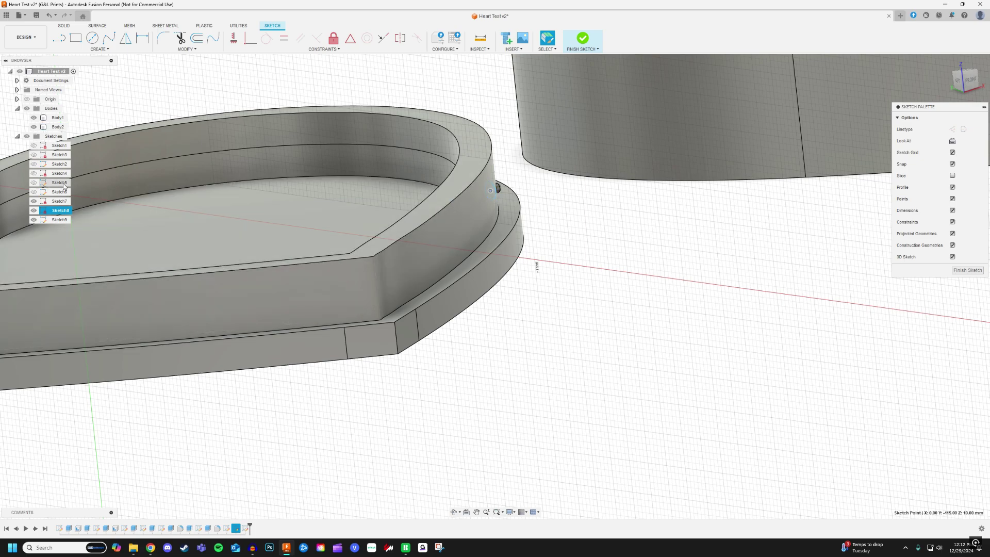
# Select the small circle for Move/Copy with the lid body hidden, and show the lid again.
pyautogui.click(34, 127)
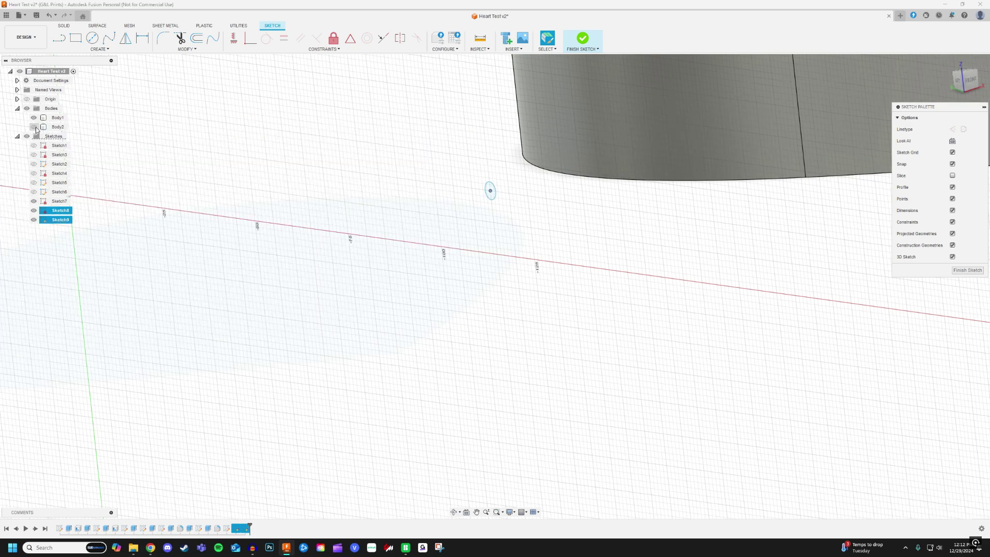
pyautogui.click(492, 195)
pyautogui.rightClick(491, 198)
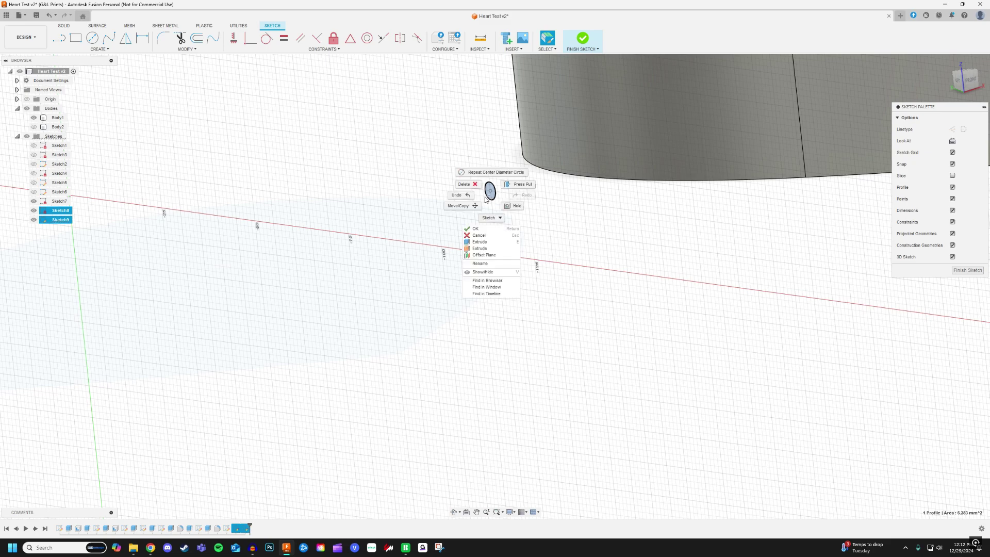
pyautogui.press('Escape')
pyautogui.rightClick(487, 198)
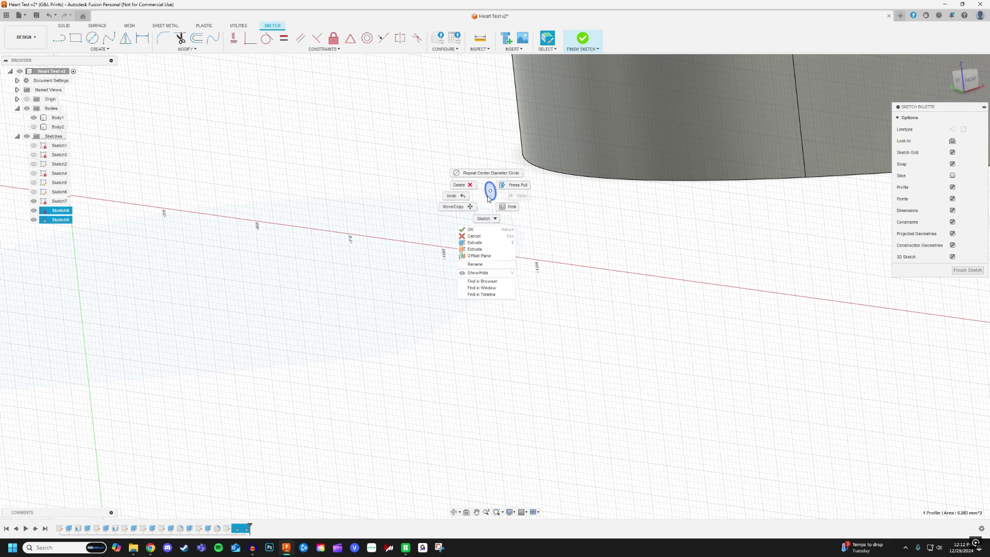
pyautogui.click(471, 206)
pyautogui.click(494, 197)
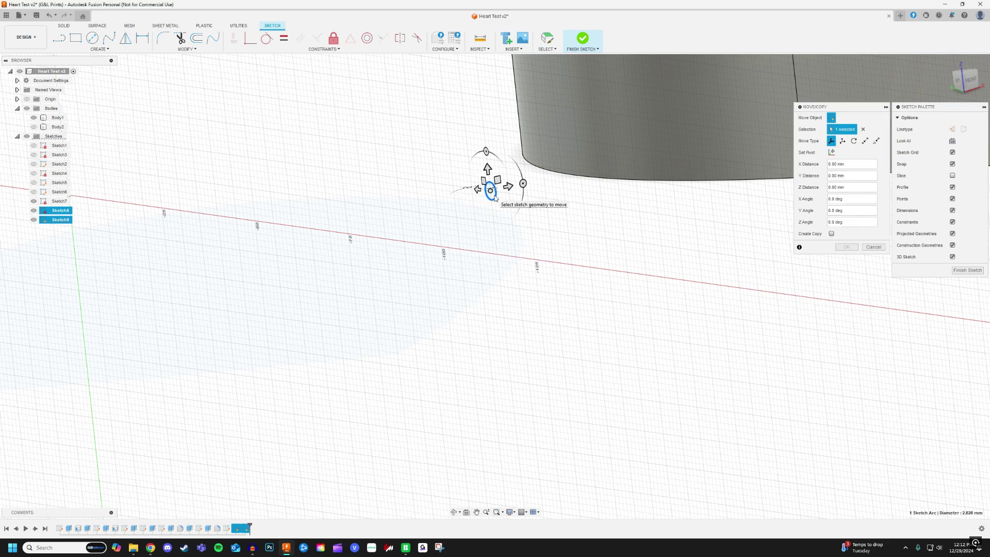
pyautogui.click(34, 127)
# Move the circle across the lid towards the rim wall carrying the nub, with a Z distance of -112 mm.
pyautogui.moveTo(509, 184); pyautogui.dragTo(197, 298)
pyautogui.moveTo(402, 292); pyautogui.dragTo(582, 286, button='middle')
pyautogui.moveTo(331, 259); pyautogui.dragTo(99, 312)
pyautogui.moveTo(282, 324); pyautogui.dragTo(442, 334, button='middle')
pyautogui.click(453, 512)
pyautogui.moveTo(438, 475); pyautogui.dragTo(420, 494)
pyautogui.moveTo(320, 444); pyautogui.dragTo(592, 397, button='middle')
pyautogui.click(453, 510)
pyautogui.moveTo(438, 459); pyautogui.dragTo(470, 512)
pyautogui.press('Escape')
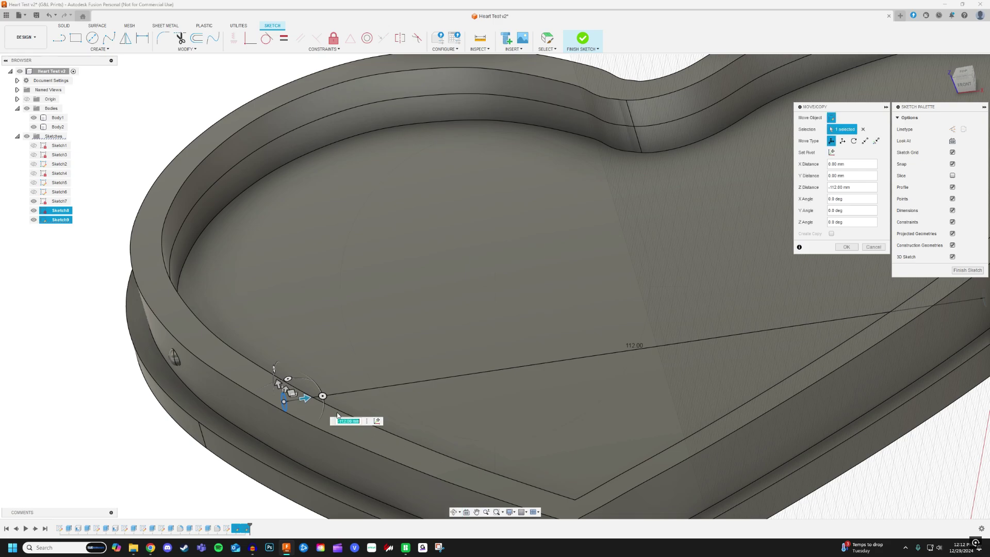
# Set the circle's Z distance to -114 mm, check its position at the rim wall, and accept the move.
pyautogui.moveTo(304, 399); pyautogui.dragTo(292, 400)
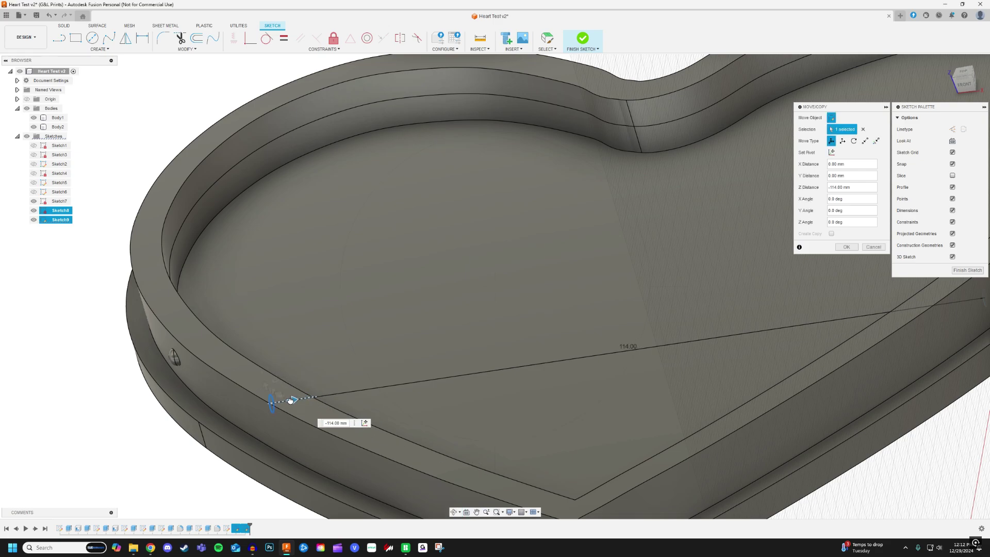
pyautogui.click(454, 513)
pyautogui.moveTo(454, 464); pyautogui.dragTo(507, 434)
pyautogui.click(475, 513)
pyautogui.press('Escape')
pyautogui.click(848, 247)
pyautogui.moveTo(733, 356); pyautogui.dragTo(648, 348, button='middle')
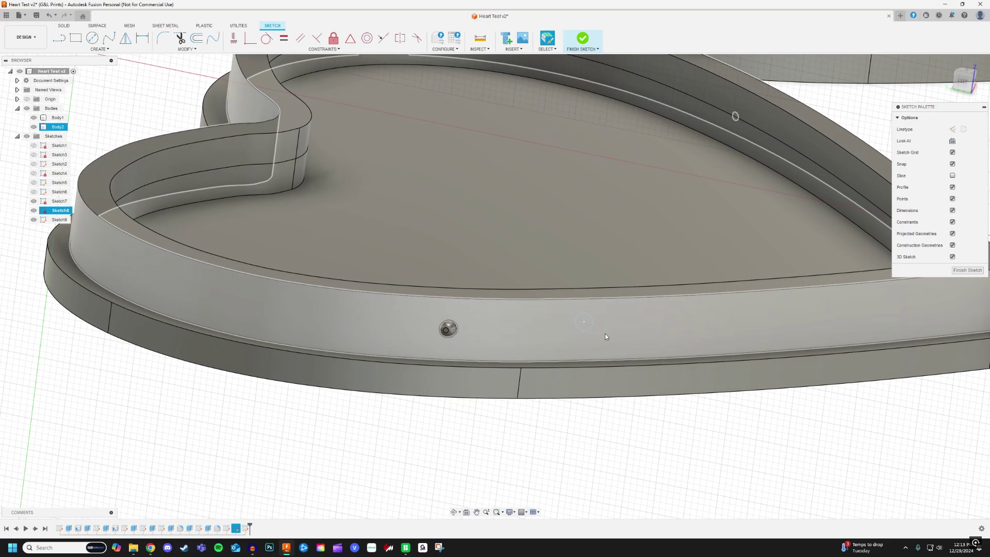
# Start an Extrude on the small circle's profile with the lid body hidden, and show the lid again.
pyautogui.click(34, 127)
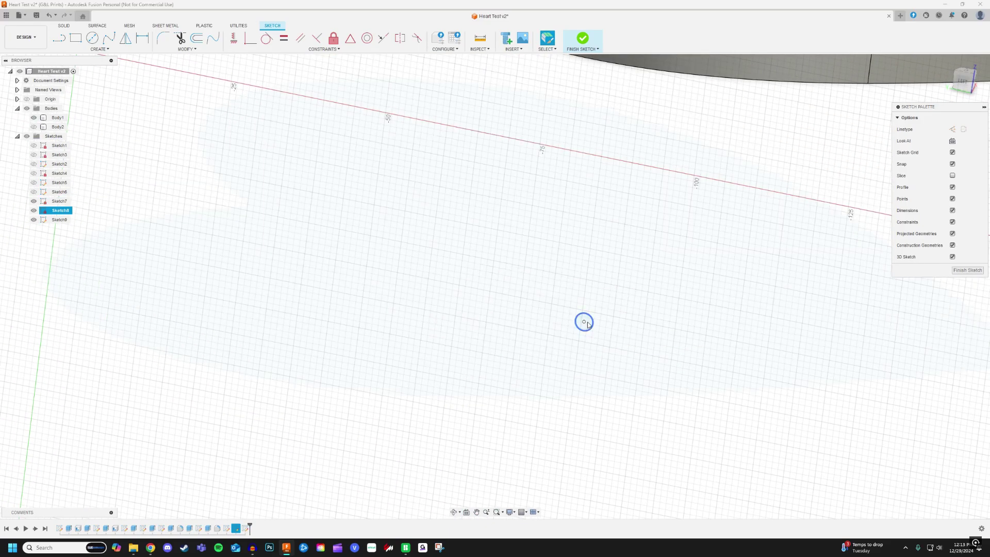
pyautogui.click(589, 323)
pyautogui.press('e')
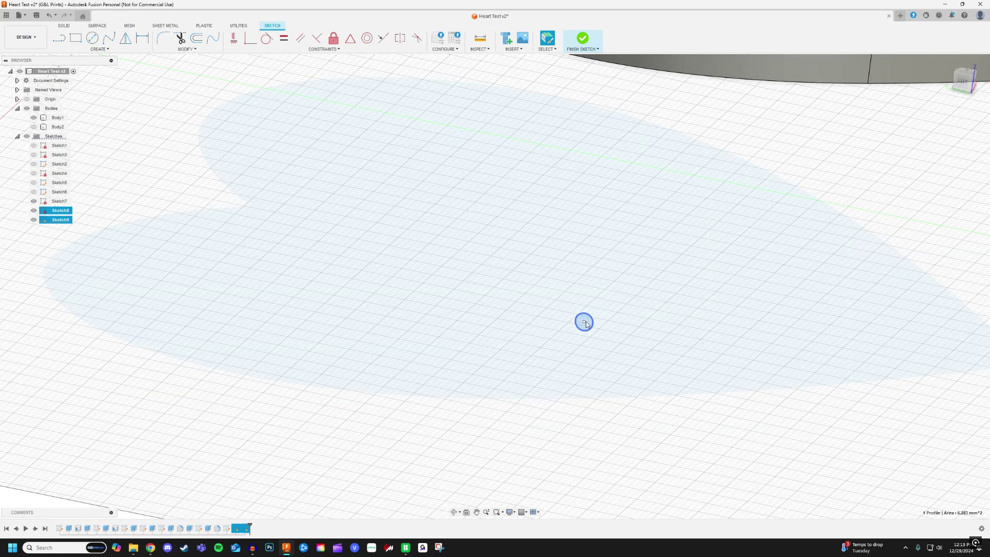
pyautogui.click(34, 127)
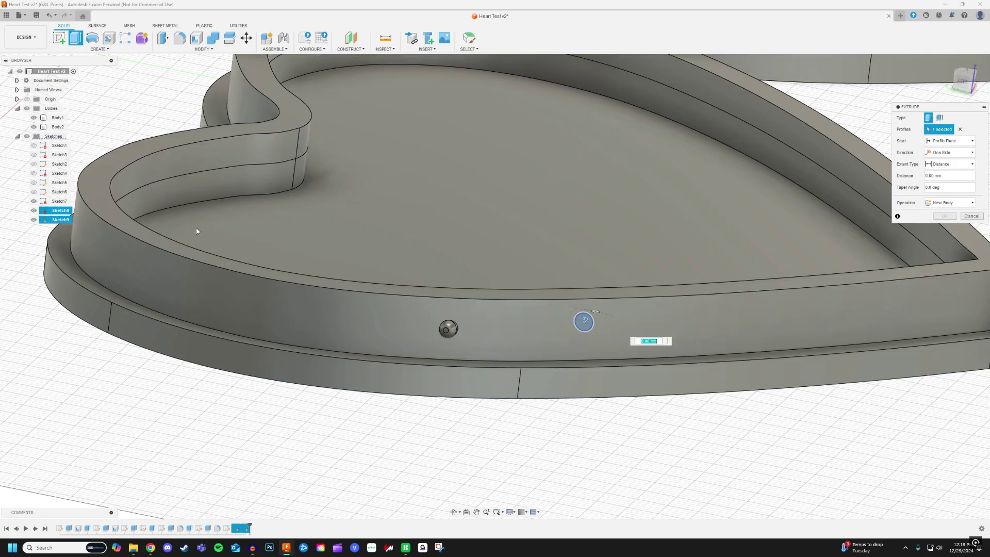
# Extrude the circle -7 mm out through the lid's rim wall and set the operation to Join.
pyautogui.click(964, 84)
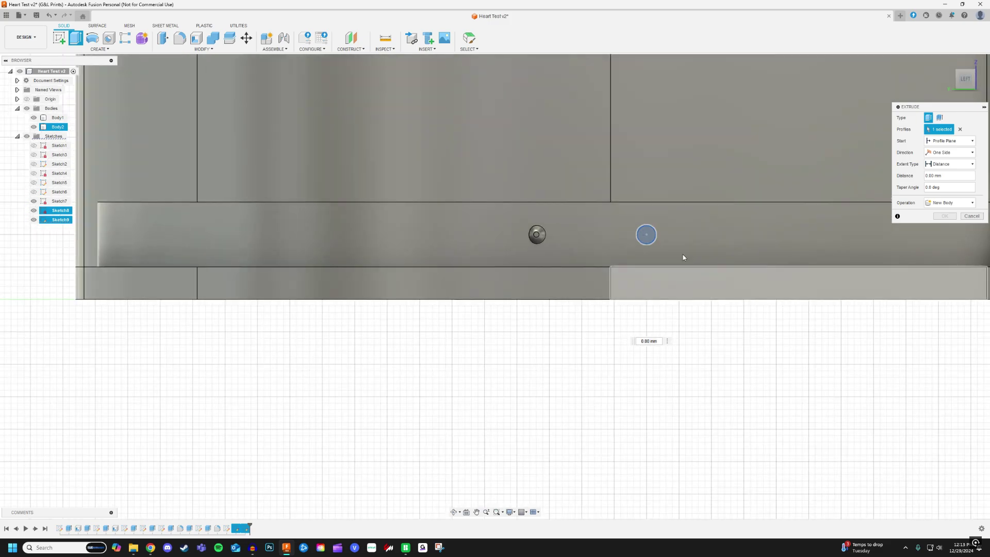
pyautogui.click(454, 513)
pyautogui.moveTo(532, 379); pyautogui.dragTo(484, 452)
pyautogui.click(477, 511)
pyautogui.press('Escape')
pyautogui.moveTo(456, 279)
pyautogui.mouseDown()
pyautogui.moveTo(396, 284)
pyautogui.moveTo(424, 287)
pyautogui.mouseUp()
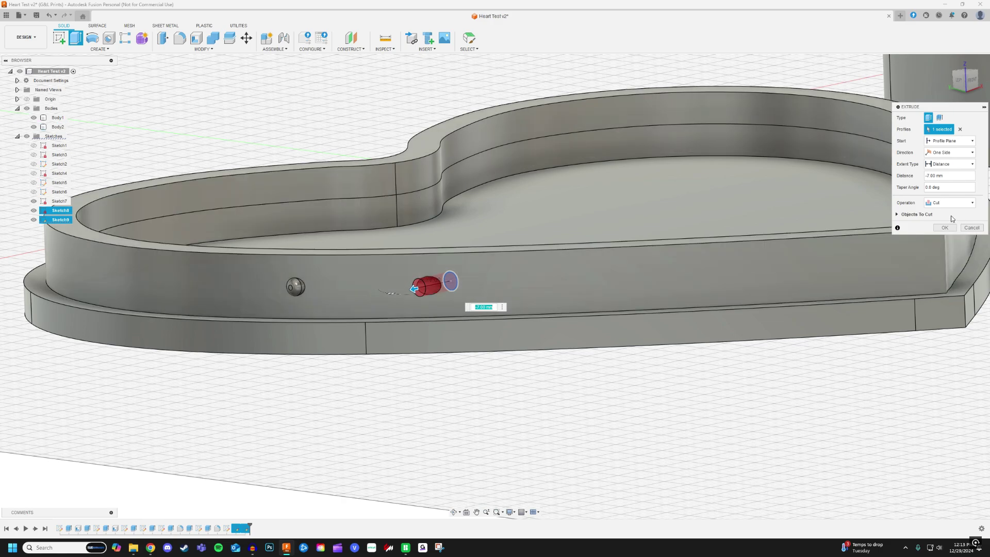
pyautogui.click(943, 208)
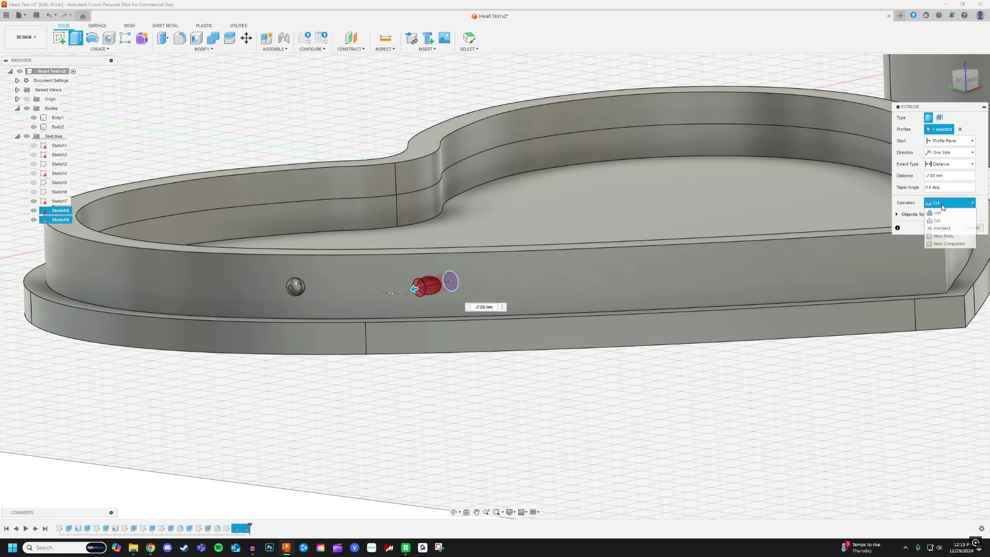
pyautogui.click(943, 215)
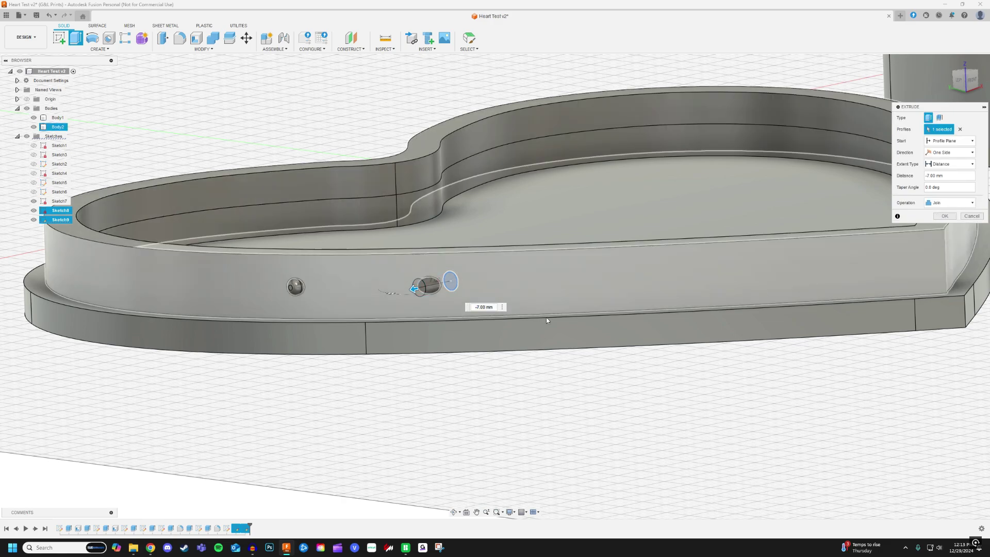
# Reduce the nub's extrusion distance to -6 mm and accept the joined extrusion.
pyautogui.click(453, 512)
pyautogui.moveTo(456, 502); pyautogui.dragTo(471, 451)
pyautogui.click(477, 512)
pyautogui.press('Escape')
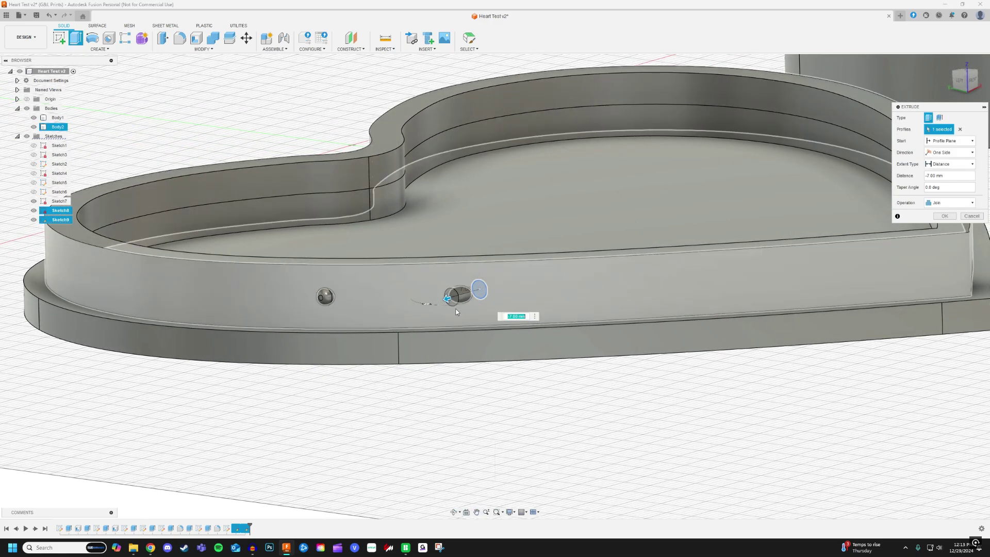
pyautogui.moveTo(447, 298); pyautogui.dragTo(451, 299)
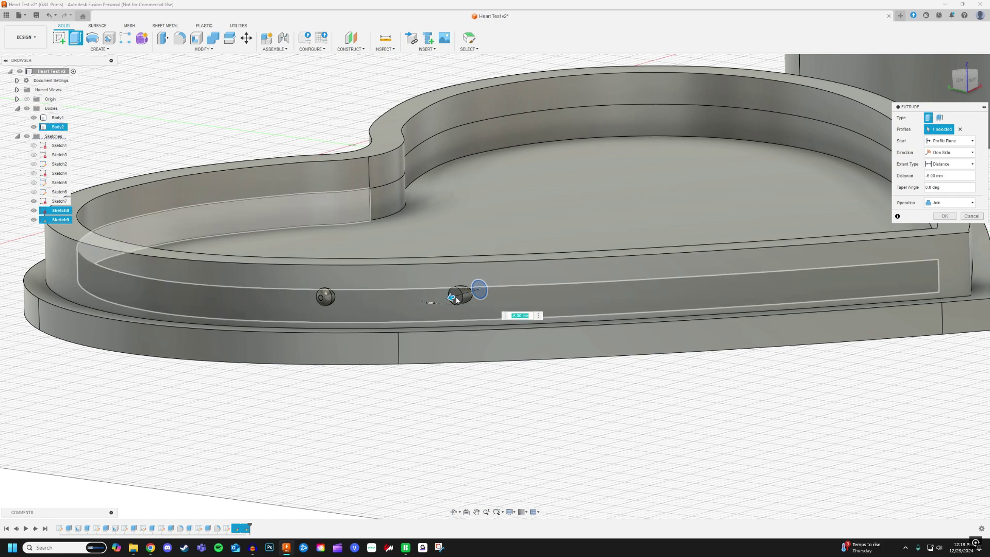
pyautogui.scroll(4, 456, 299)
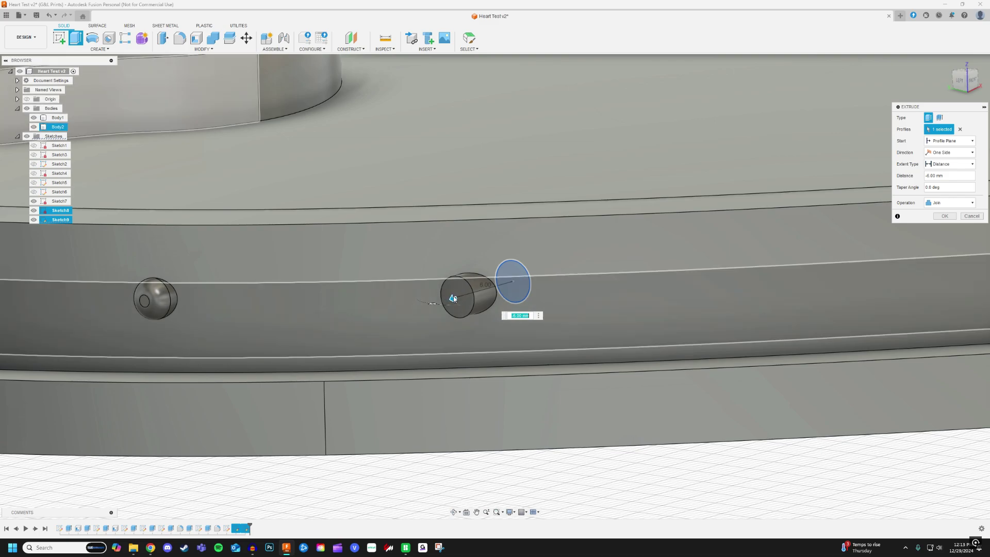
pyautogui.click(945, 216)
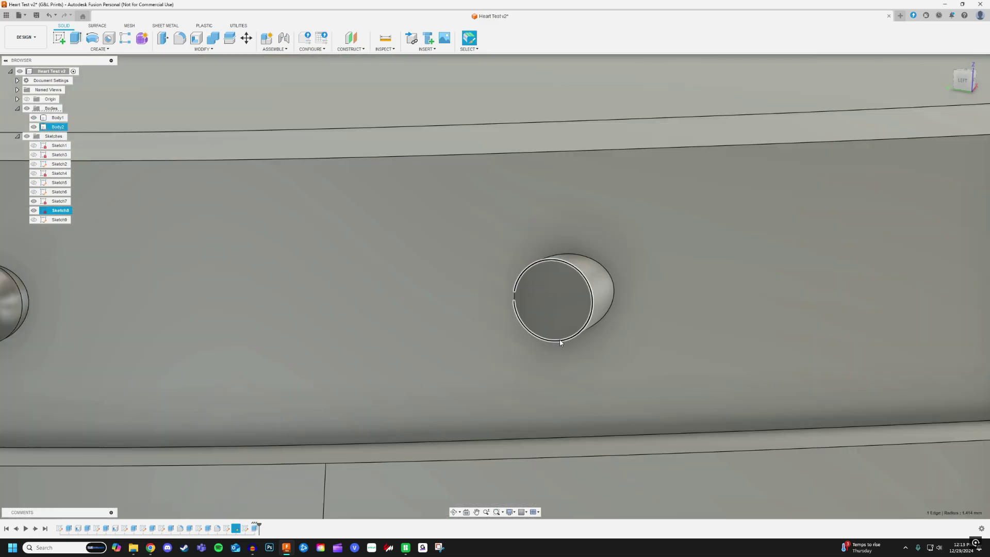
# Fillet the outer circular edge of the new nub with a 0.50 mm radius.
pyautogui.click(560, 341)
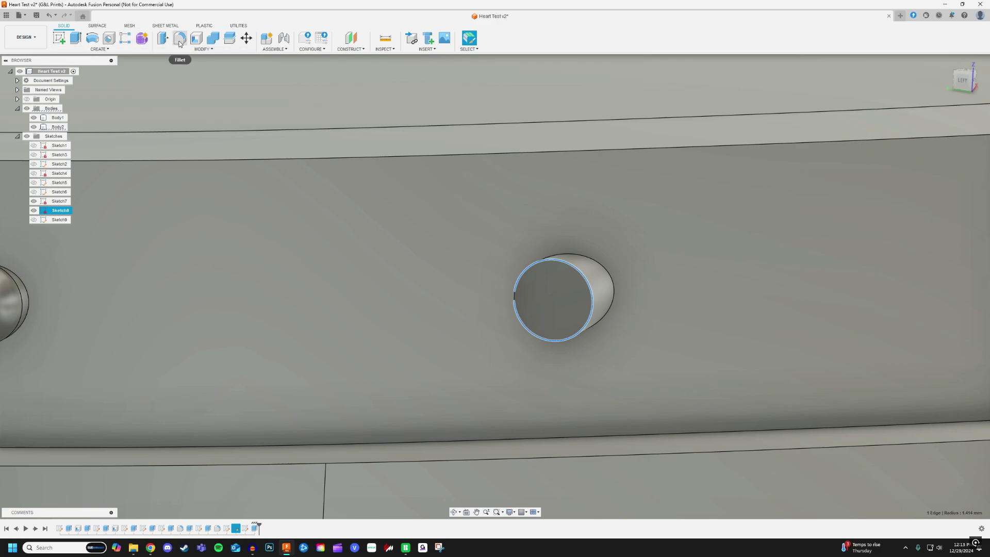
pyautogui.click(179, 38)
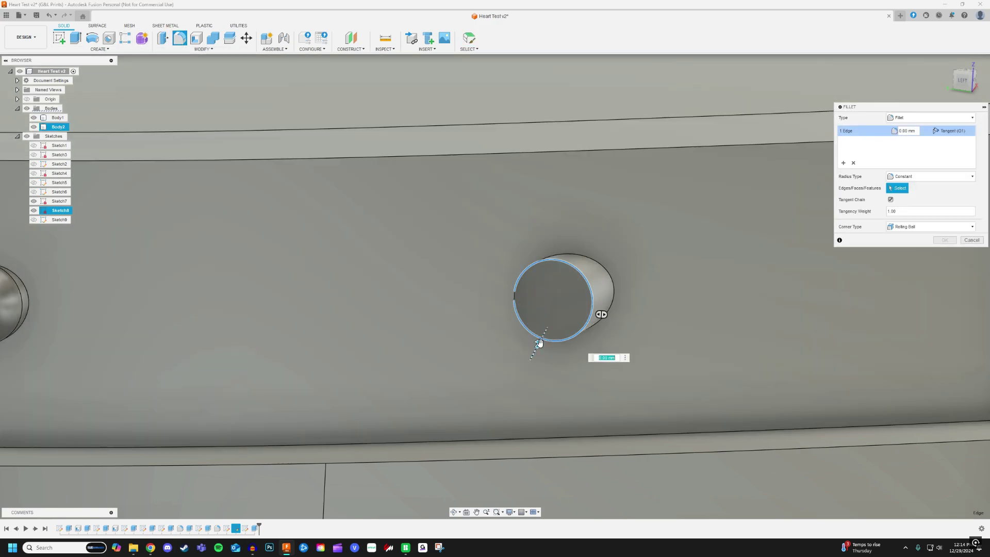
pyautogui.moveTo(539, 343); pyautogui.dragTo(541, 339)
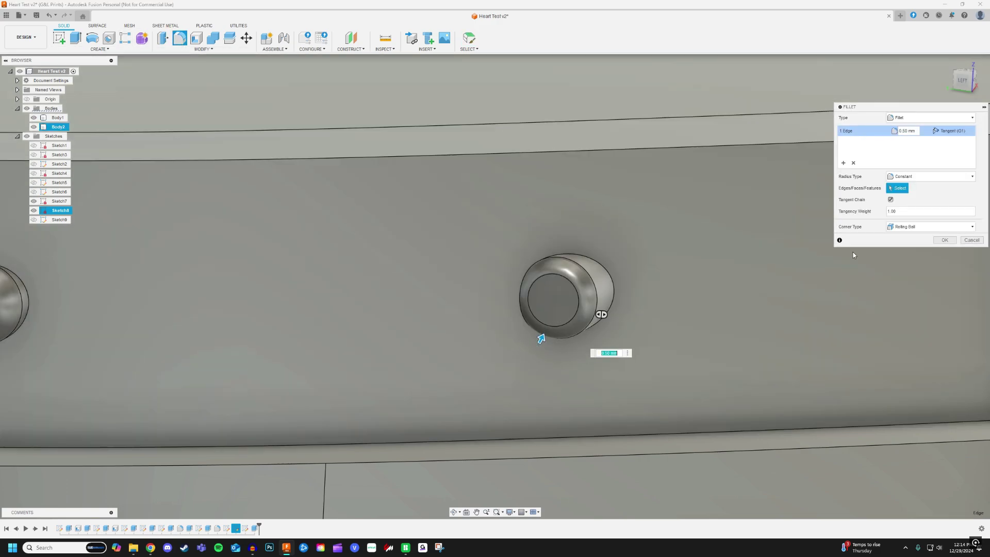
pyautogui.press('Return')
# Inspect the two neighbouring nubs on the lid's rim wall from several angles.
pyautogui.scroll(-5, 705, 320)
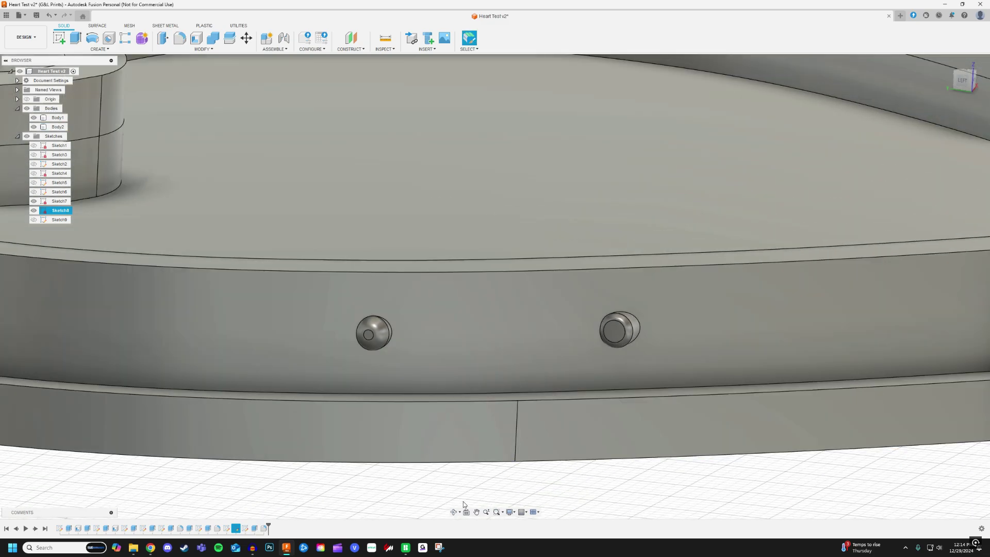
pyautogui.keyDown('shift'); pyautogui.moveTo(504, 469); pyautogui.dragTo(491, 474, button='middle'); pyautogui.keyUp('shift')
pyautogui.moveTo(501, 477); pyautogui.dragTo(517, 483)
pyautogui.scroll(3, 514, 485)
pyautogui.scroll(-5, 513, 485)
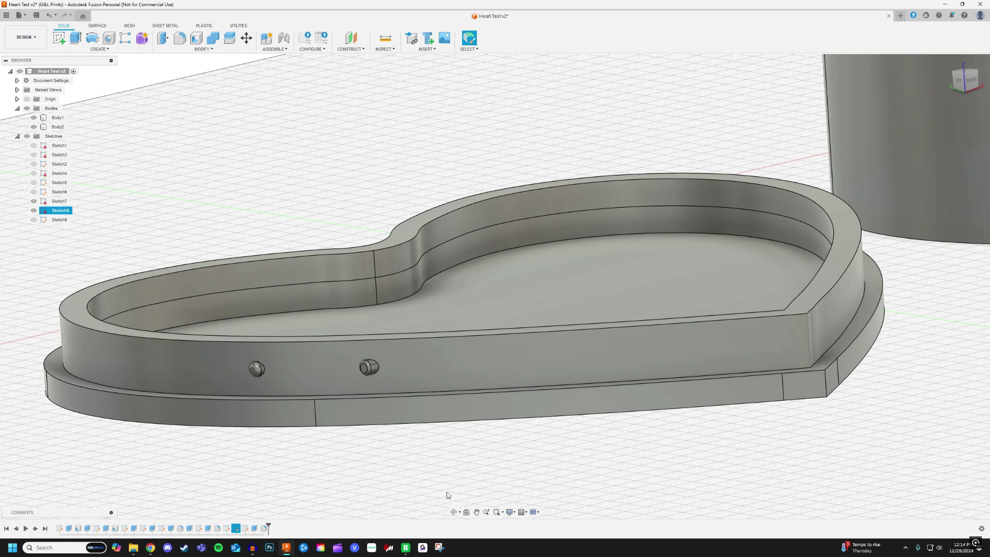
pyautogui.moveTo(447, 490); pyautogui.dragTo(440, 486)
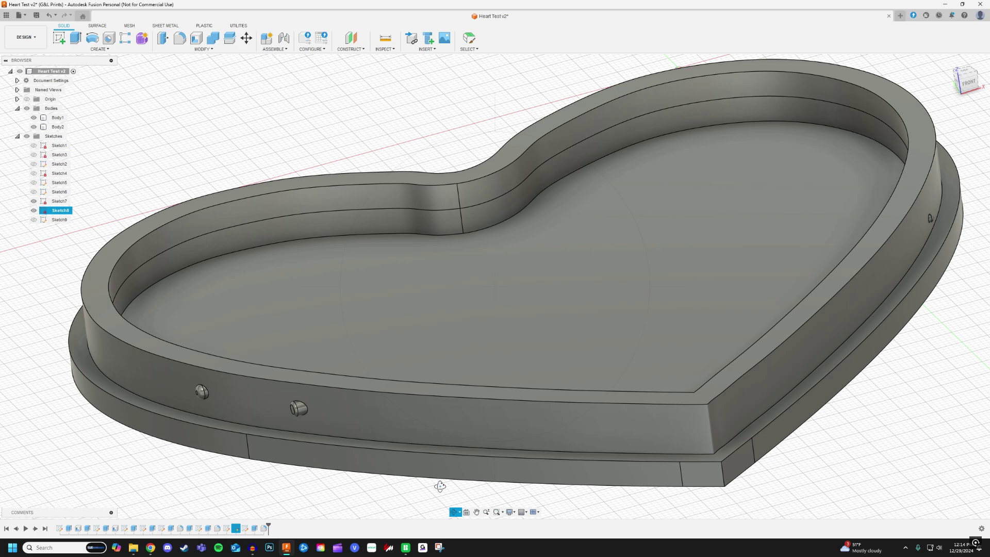
pyautogui.click(468, 512)
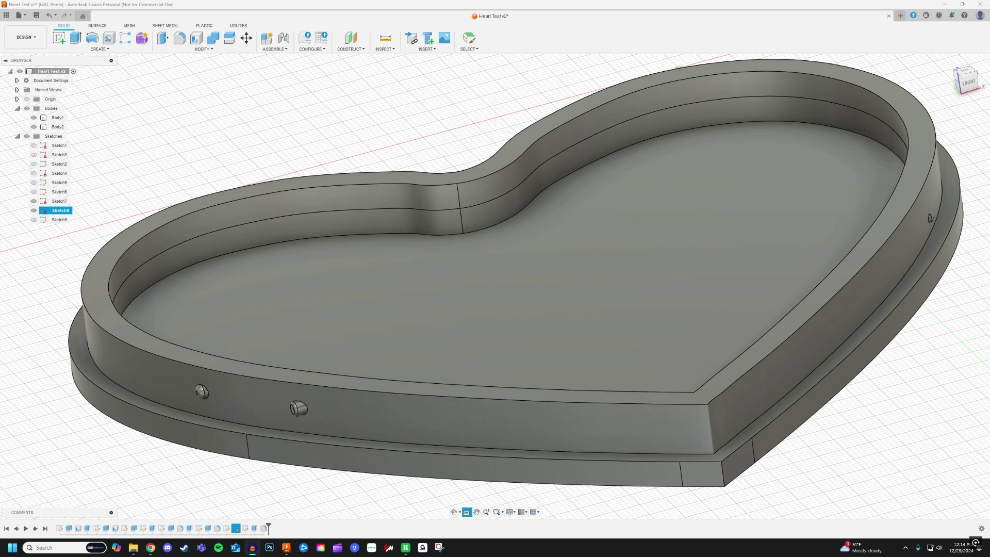
pyautogui.click(443, 502)
pyautogui.click(477, 512)
pyautogui.press('Escape')
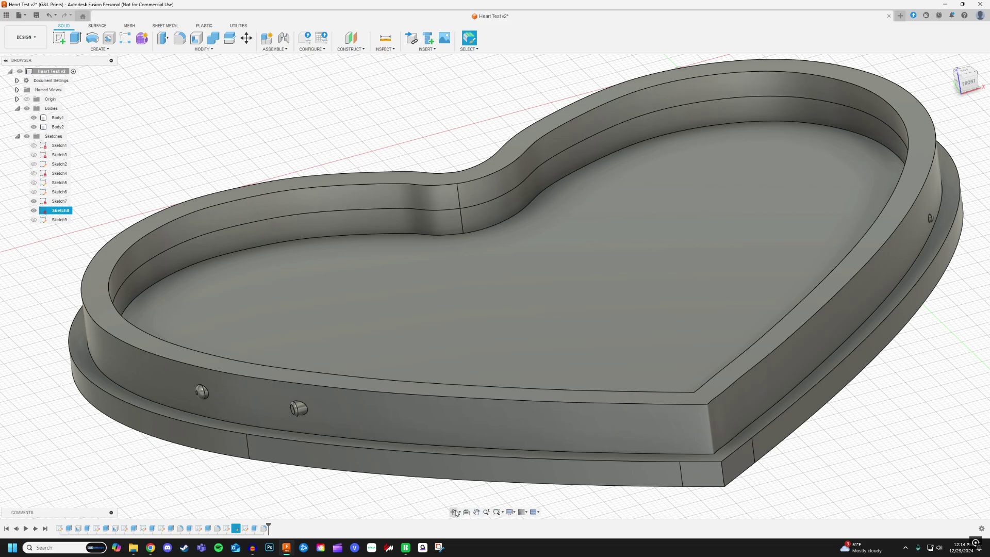
# View the finished lid and the heart-shaped box together from an elevated angle.
pyautogui.click(454, 512)
pyautogui.moveTo(458, 496); pyautogui.dragTo(429, 493)
pyautogui.keyDown('shift'); pyautogui.moveTo(429, 493); pyautogui.dragTo(450, 501, button='middle'); pyautogui.keyUp('shift')
pyautogui.scroll(2, 449, 490)
pyautogui.scroll(-5, 450, 490)
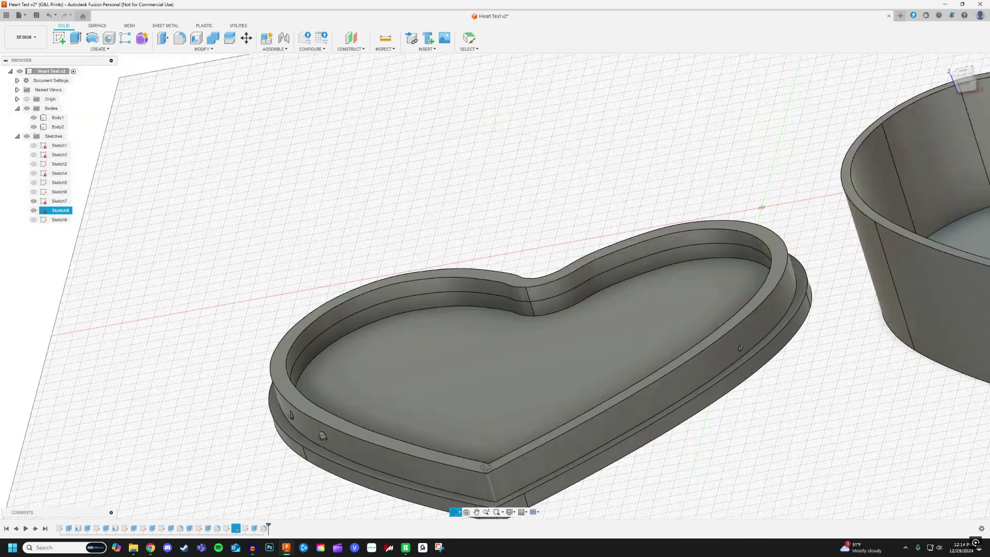
pyautogui.moveTo(703, 508); pyautogui.dragTo(553, 496, button='middle')
pyautogui.click(477, 513)
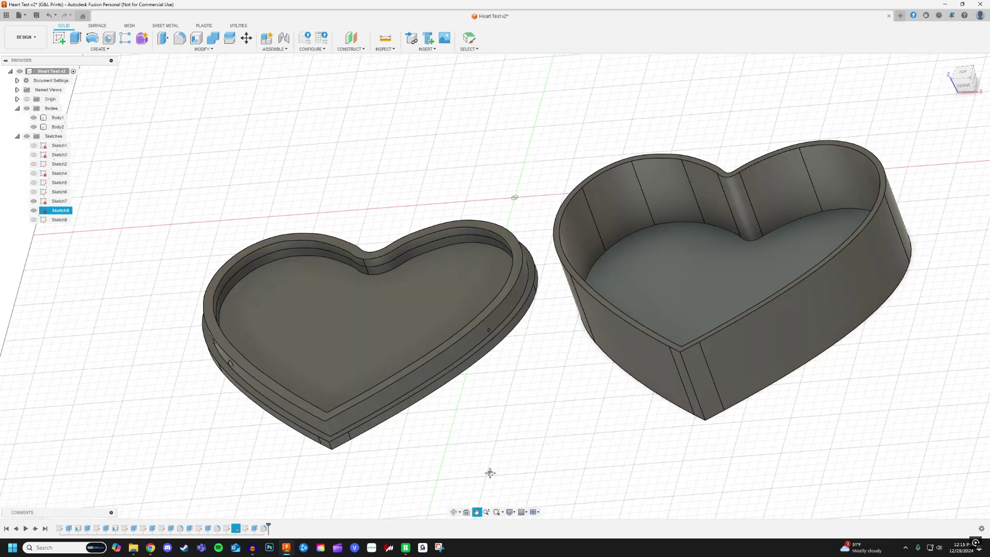
pyautogui.press('Escape')
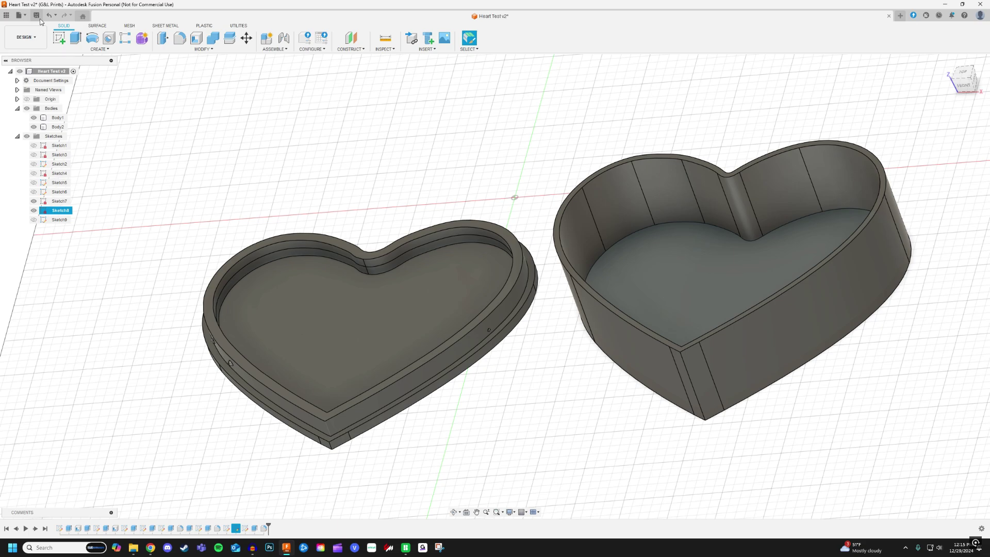
# Open the export settings for the design and choose 3MF Files (*.3mf) as the file type.
pyautogui.click(22, 19)
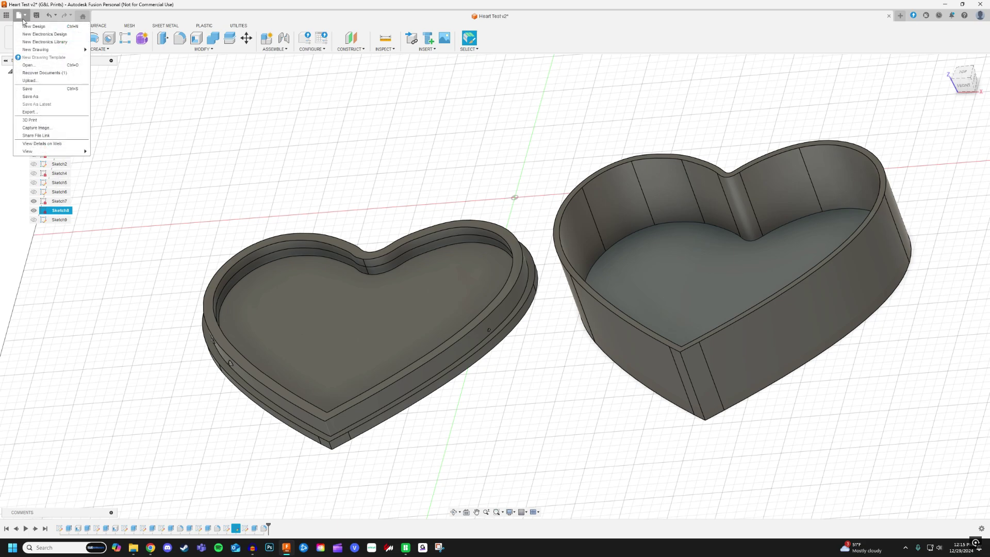
pyautogui.click(29, 111)
pyautogui.click(387, 146)
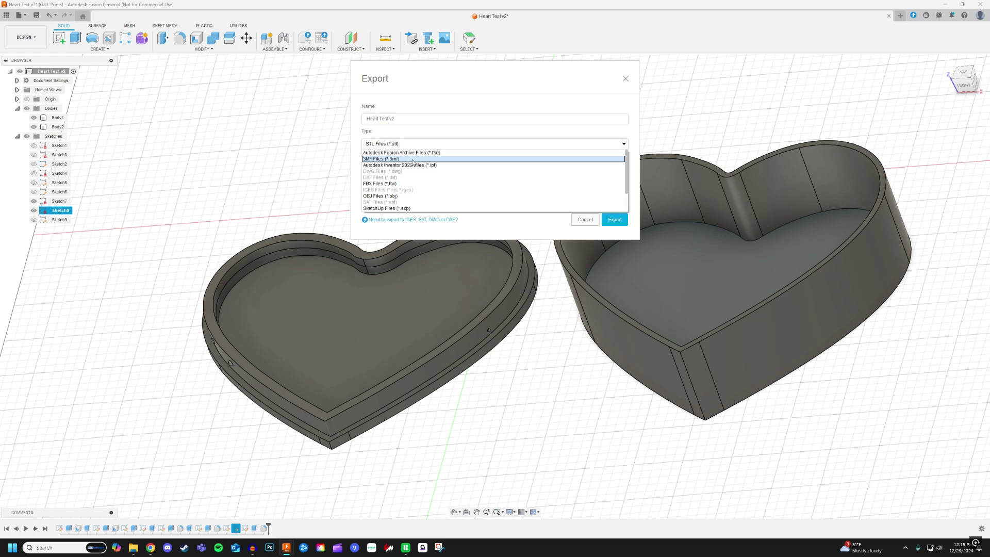
pyautogui.click(412, 159)
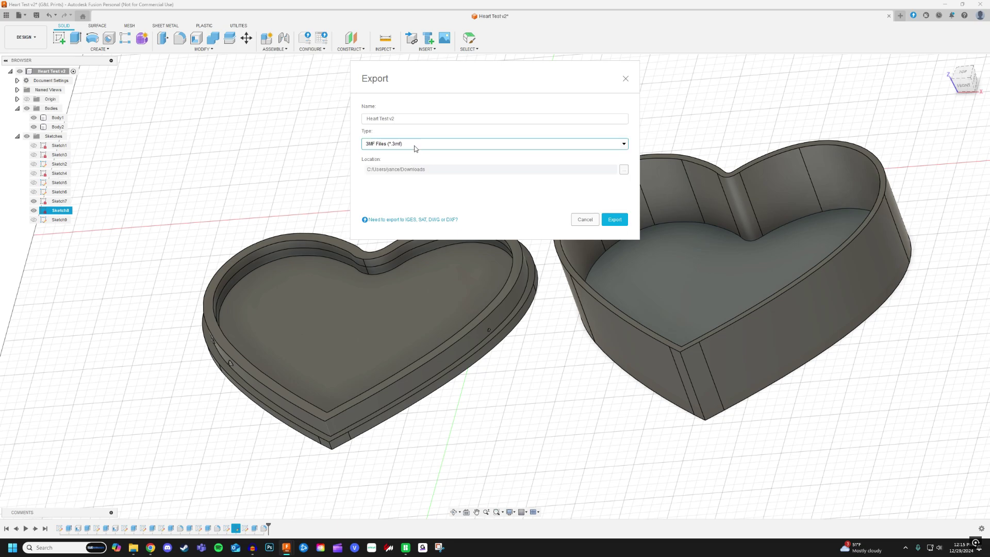
pyautogui.click(415, 147)
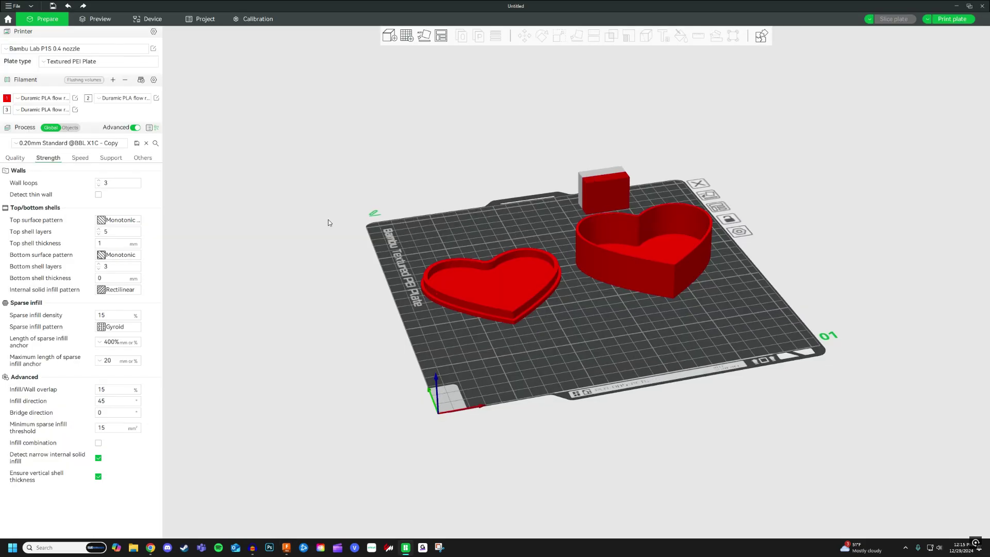
# Select the heart box and lid object on the build plate and set its uniform scale to 100%.
pyautogui.moveTo(328, 220); pyautogui.dragTo(328, 218)
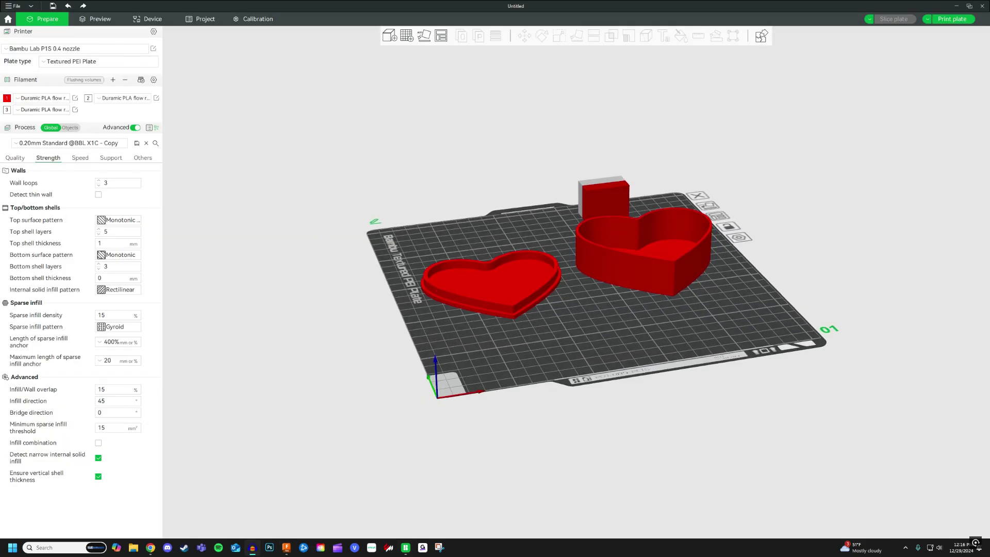
pyautogui.moveTo(449, 318); pyautogui.dragTo(576, 342)
pyautogui.click(633, 278)
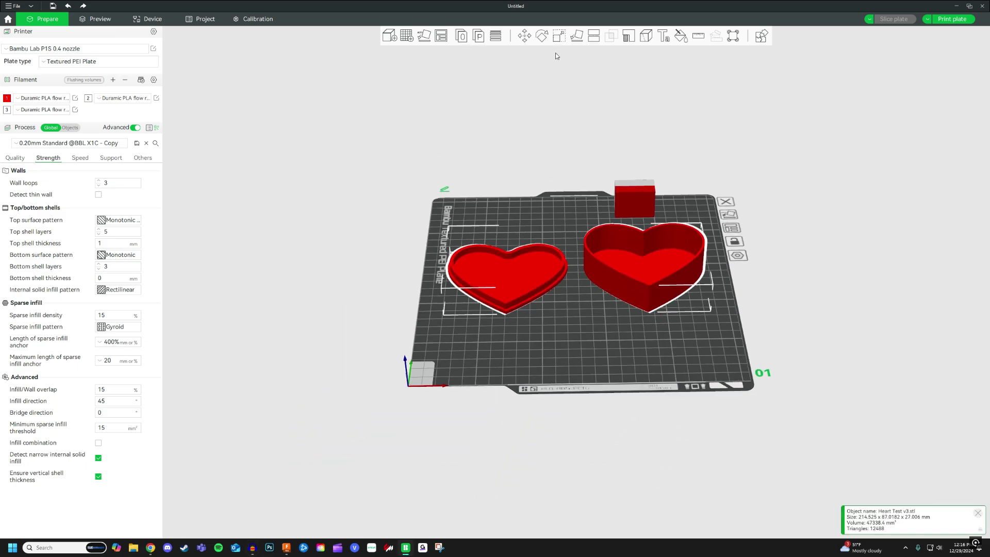
pyautogui.click(559, 36)
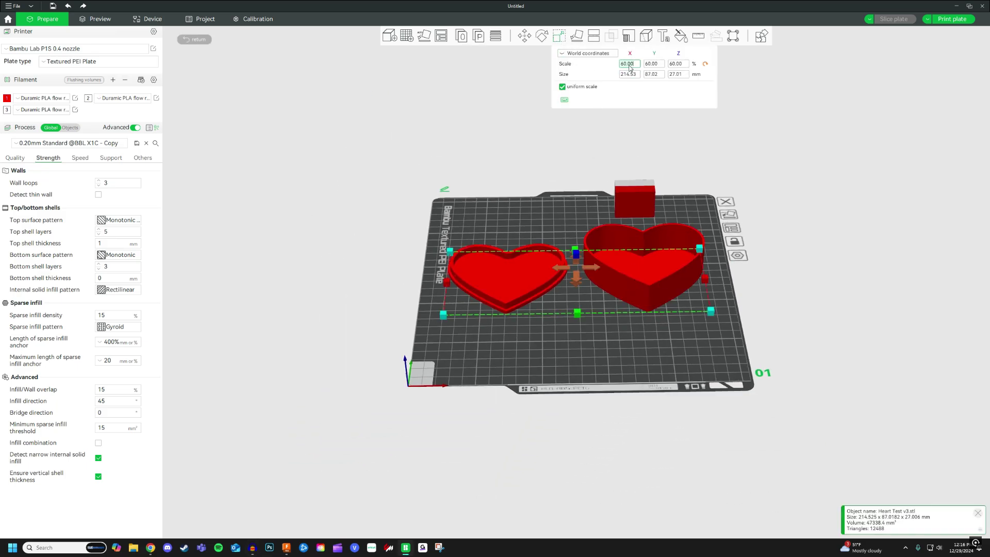
pyautogui.write('100')
pyautogui.press('Return')
pyautogui.moveTo(706, 373)
pyautogui.mouseDown()
pyautogui.moveTo(717, 361)
pyautogui.moveTo(721, 312)
pyautogui.moveTo(714, 376)
pyautogui.mouseUp()
# Set the heart object's uniform scale to 60% and clear the selection.
pyautogui.click(628, 64)
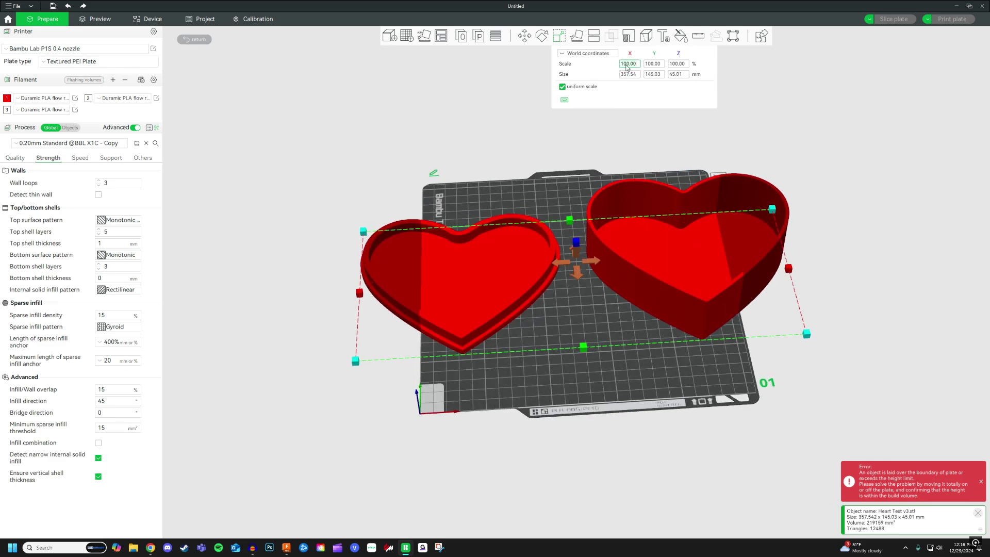
pyautogui.write('60')
pyautogui.press('Return')
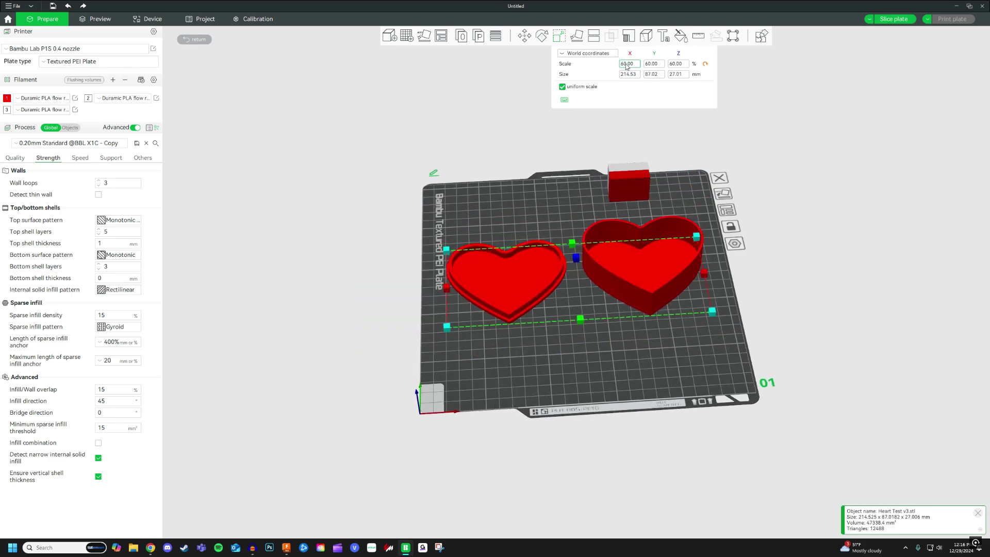
pyautogui.click(447, 329)
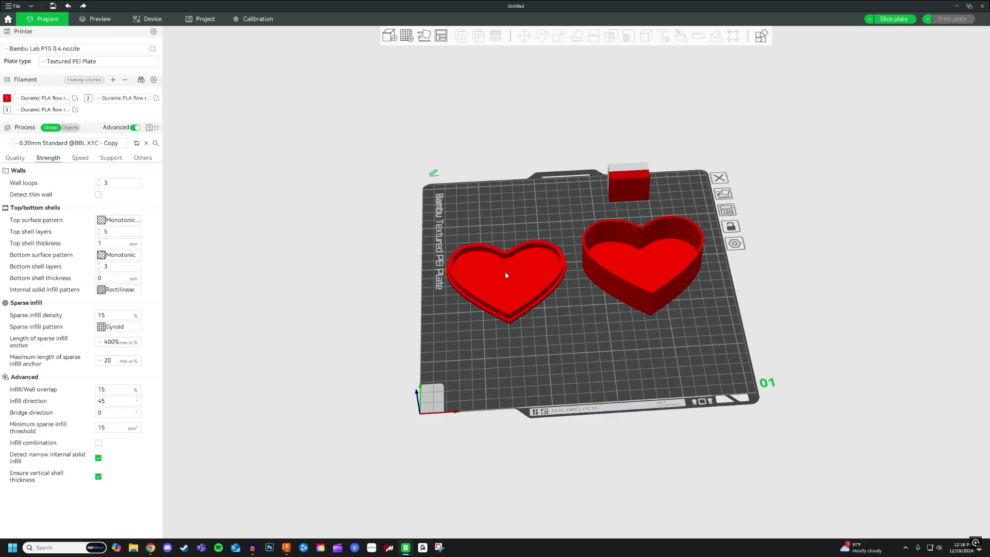
# Move the heart box and lid slightly towards the front of the build plate and deselect them.
pyautogui.click(537, 295)
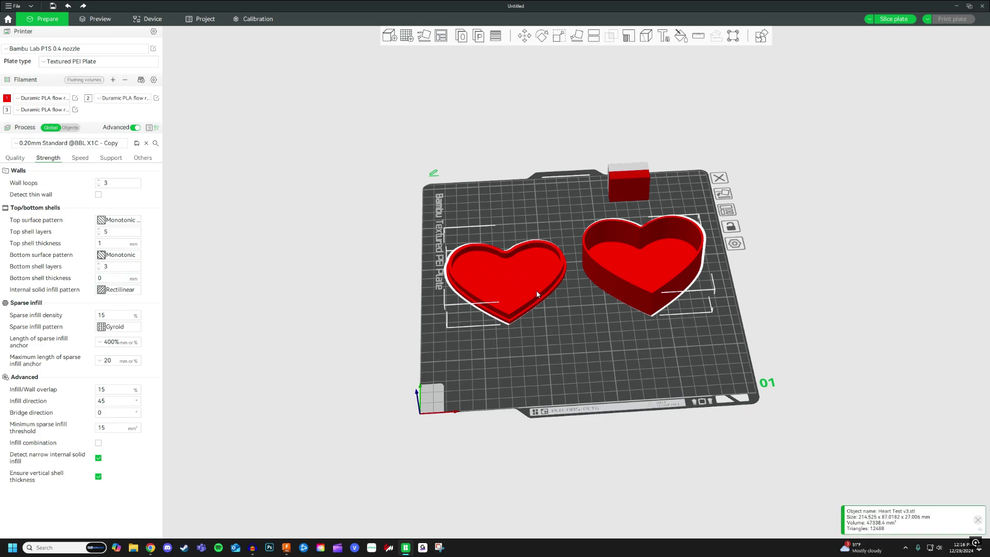
pyautogui.moveTo(519, 271); pyautogui.dragTo(522, 283)
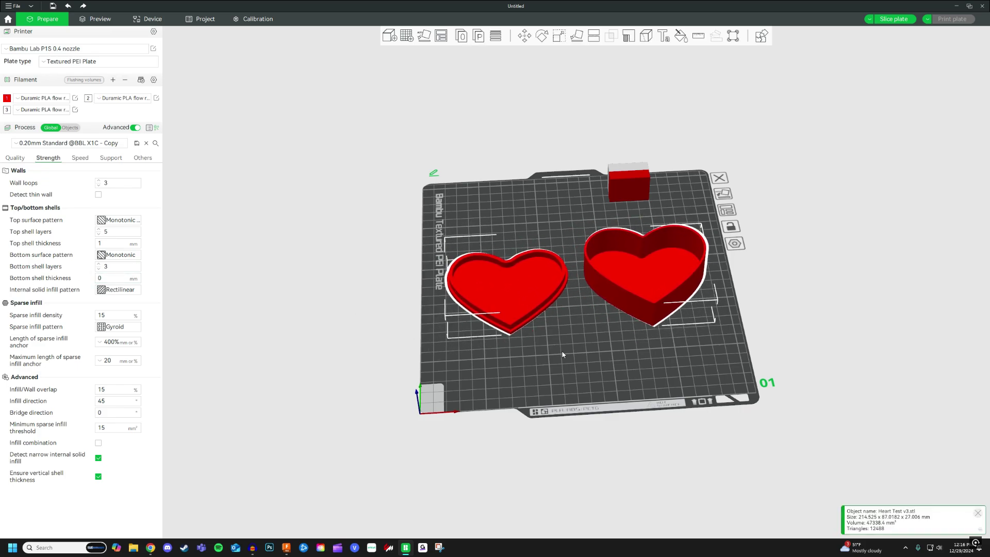
pyautogui.click(544, 326)
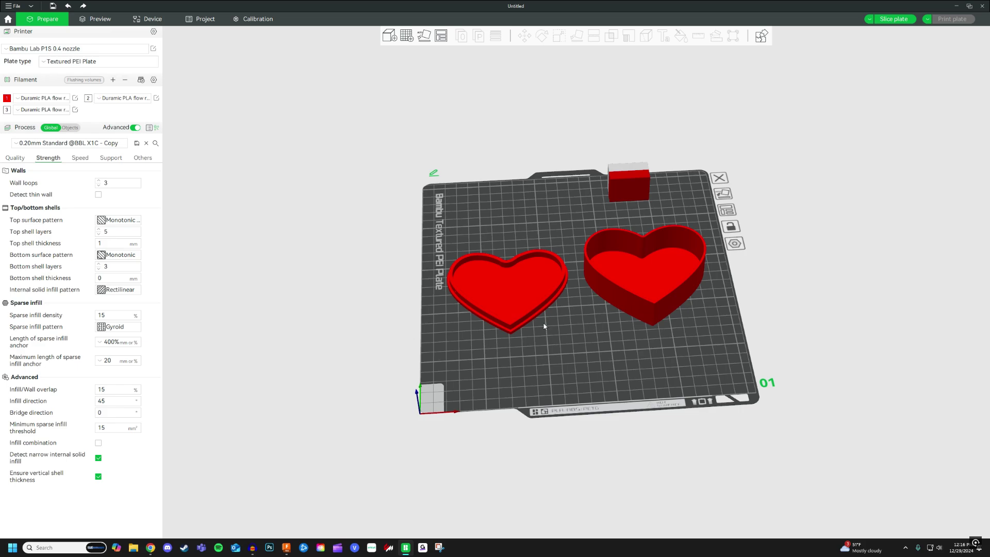
# Select the heart box and lid object and colour-paint the underside of the heart lid with filament 2 using the Fill tool.
pyautogui.click(499, 292)
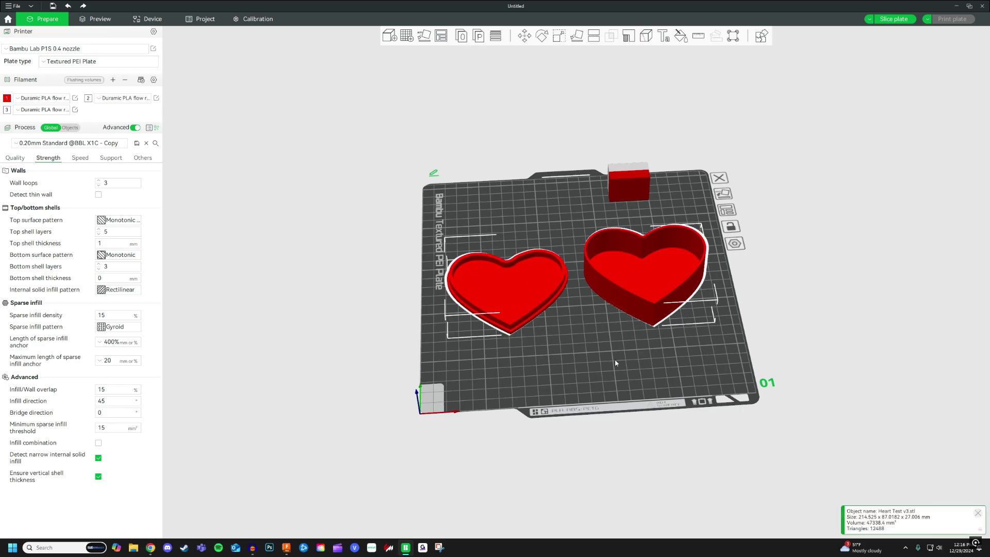
pyautogui.click(599, 329)
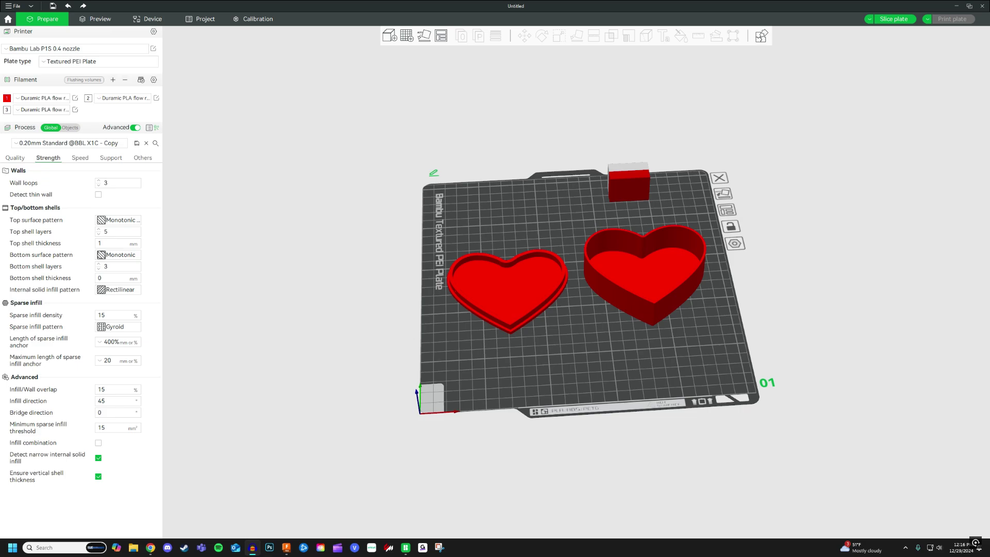
pyautogui.click(512, 296)
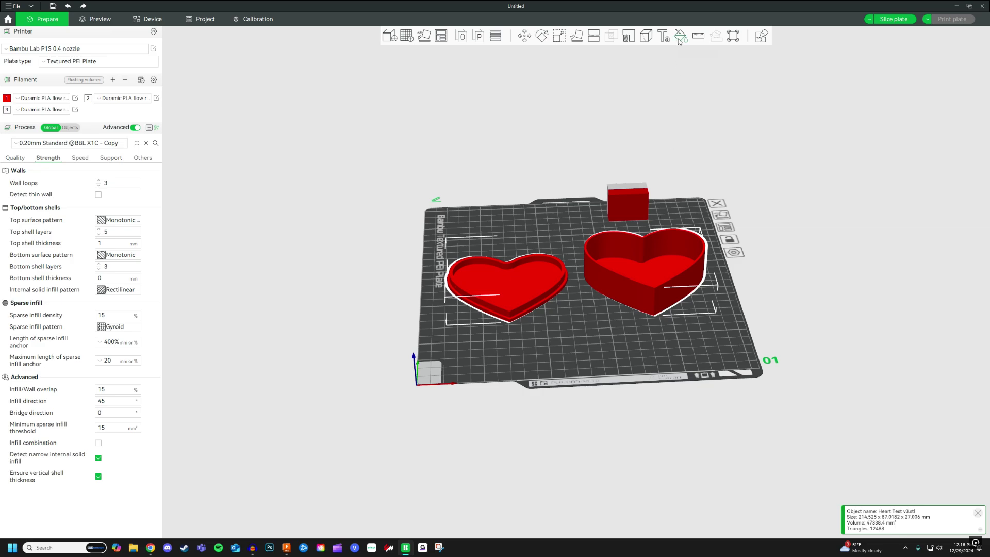
pyautogui.click(674, 39)
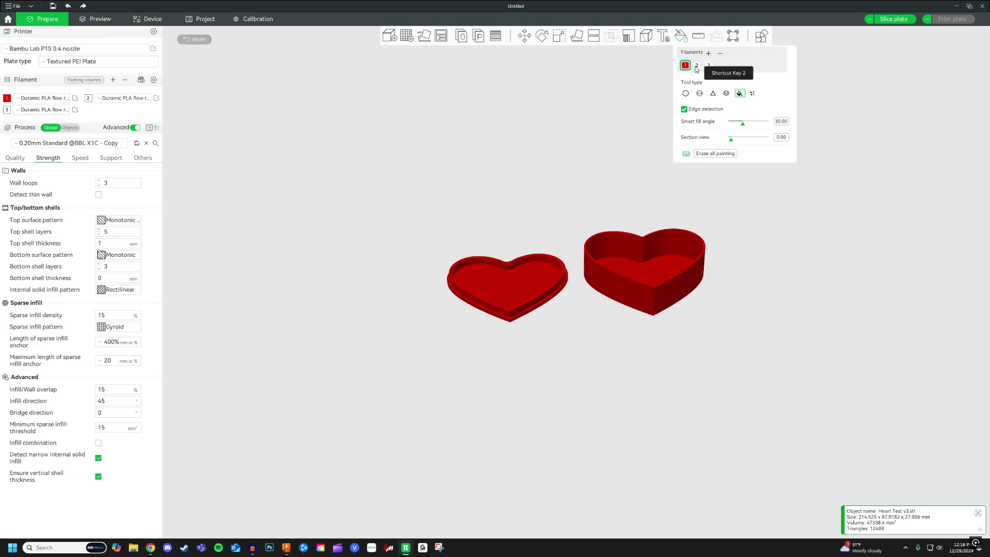
pyautogui.moveTo(739, 310); pyautogui.dragTo(744, 240)
pyautogui.scroll(-5, 593, 260)
pyautogui.scroll(10, 552, 265)
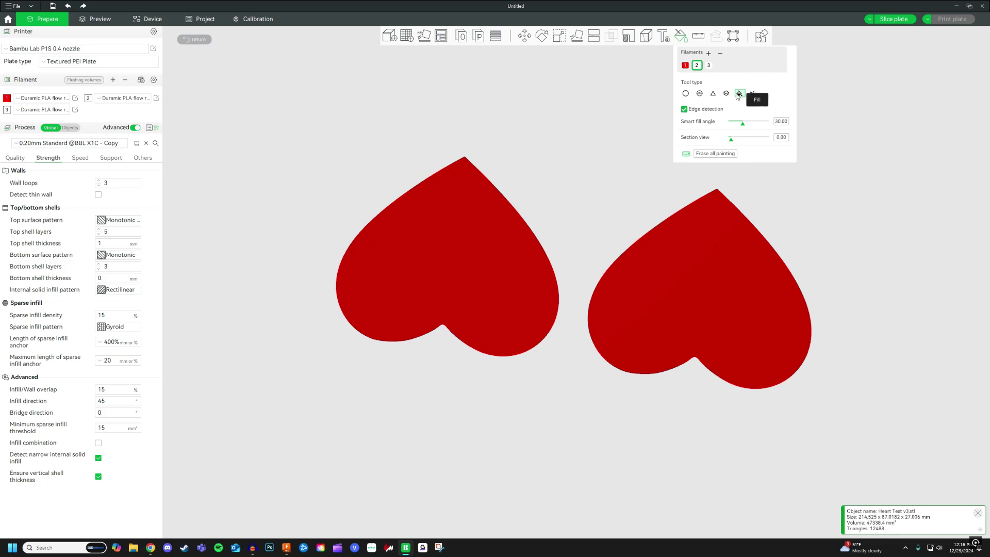
pyautogui.moveTo(592, 210); pyautogui.dragTo(596, 244)
pyautogui.click(505, 301)
pyautogui.click(418, 247)
pyautogui.click(684, 38)
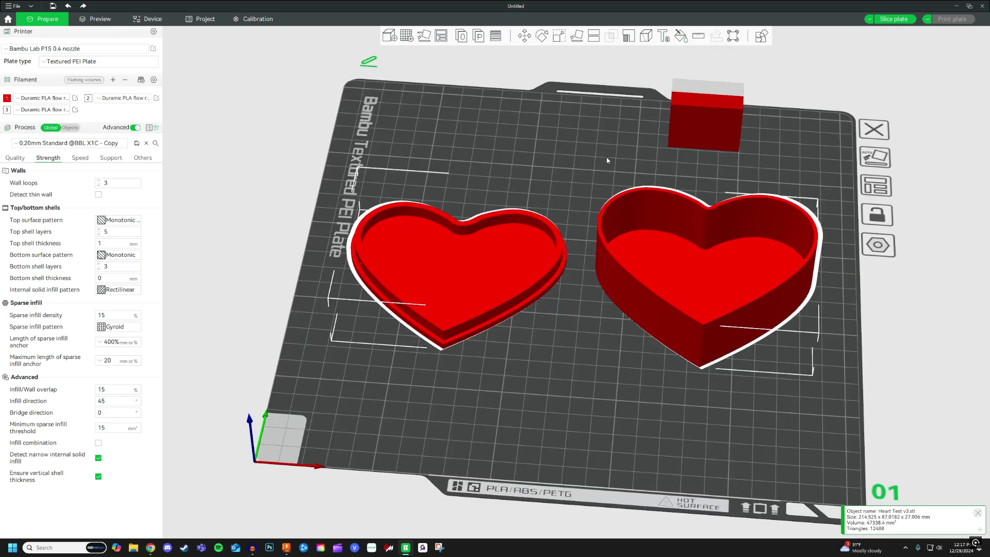
# Deselect the heart box and lid and slice the plate.
pyautogui.click(606, 161)
pyautogui.scroll(-5, 619, 247)
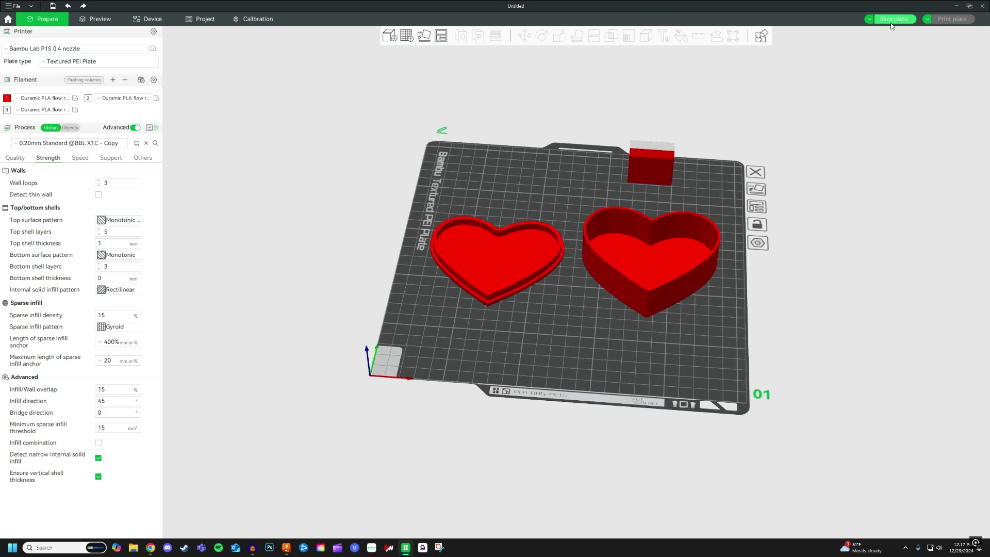
pyautogui.click(891, 21)
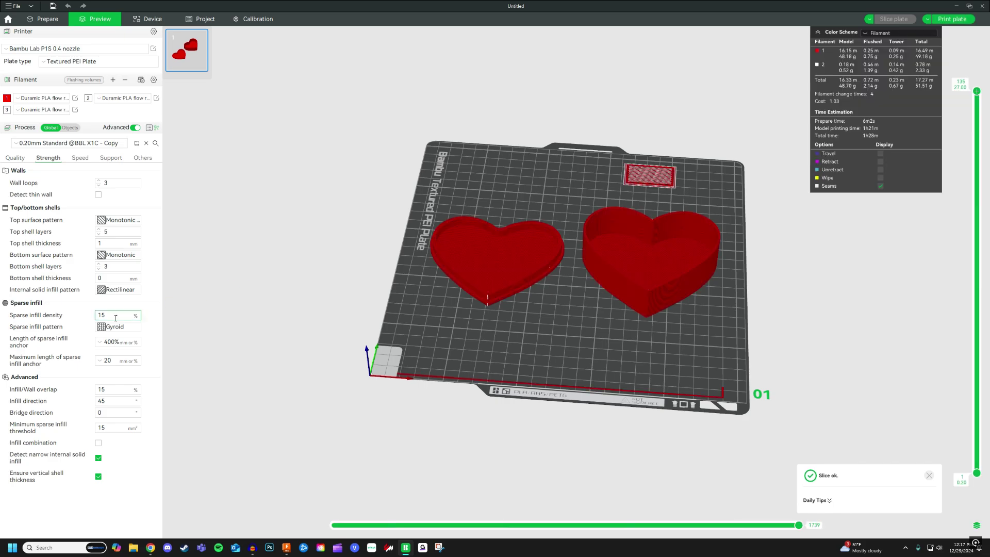